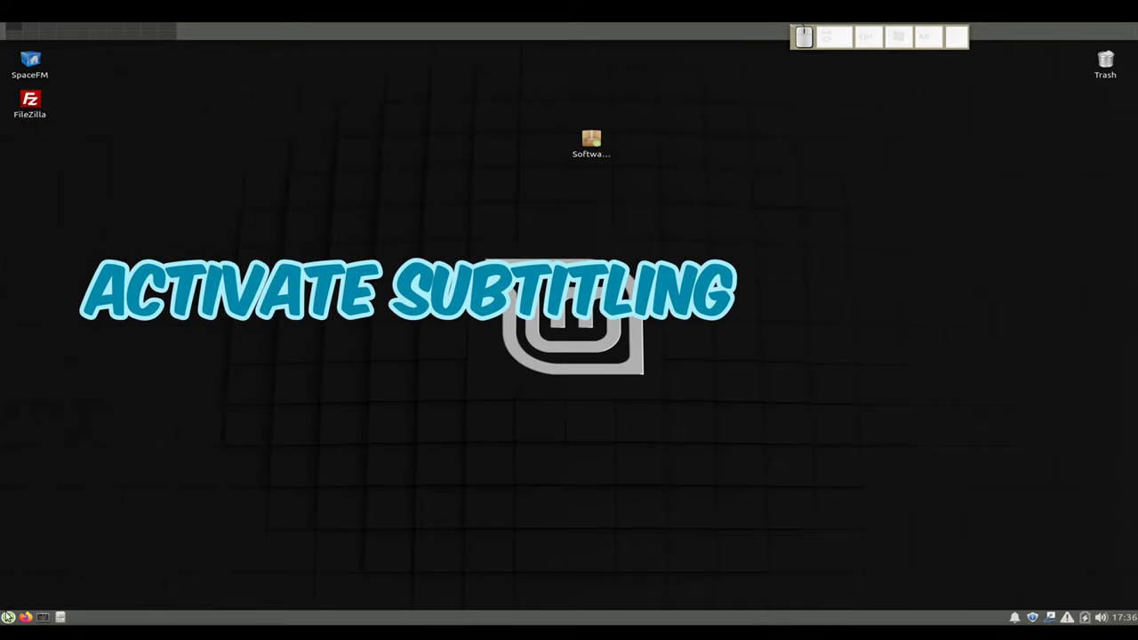
- Launch Inkscape from the Whisker menu by searching for 'ink'
left_click(6, 617)
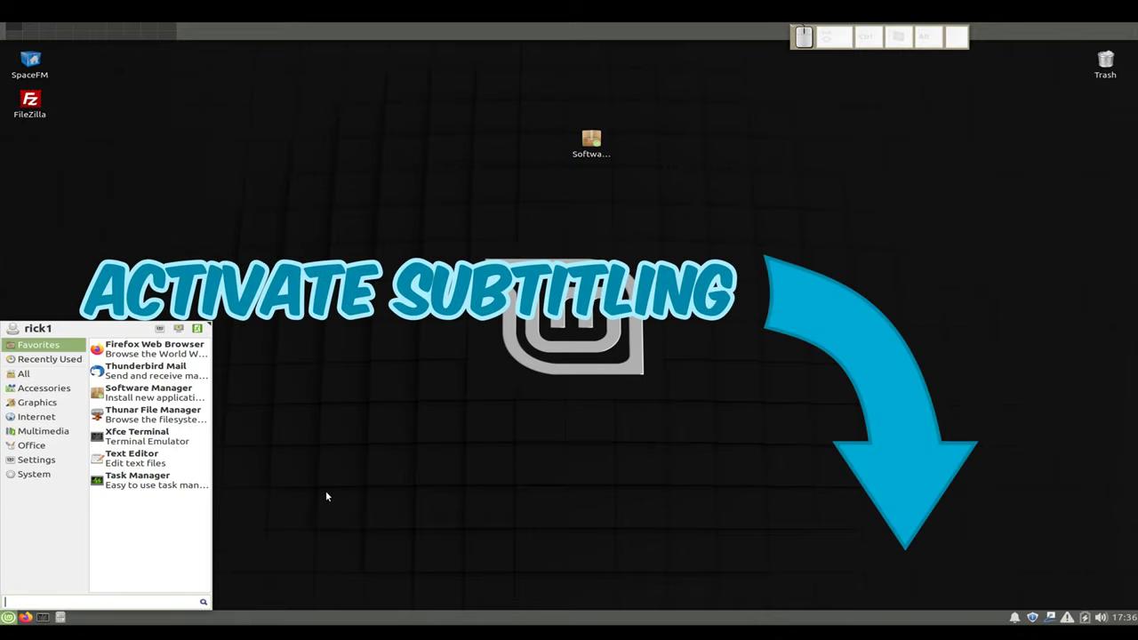
type("ink")
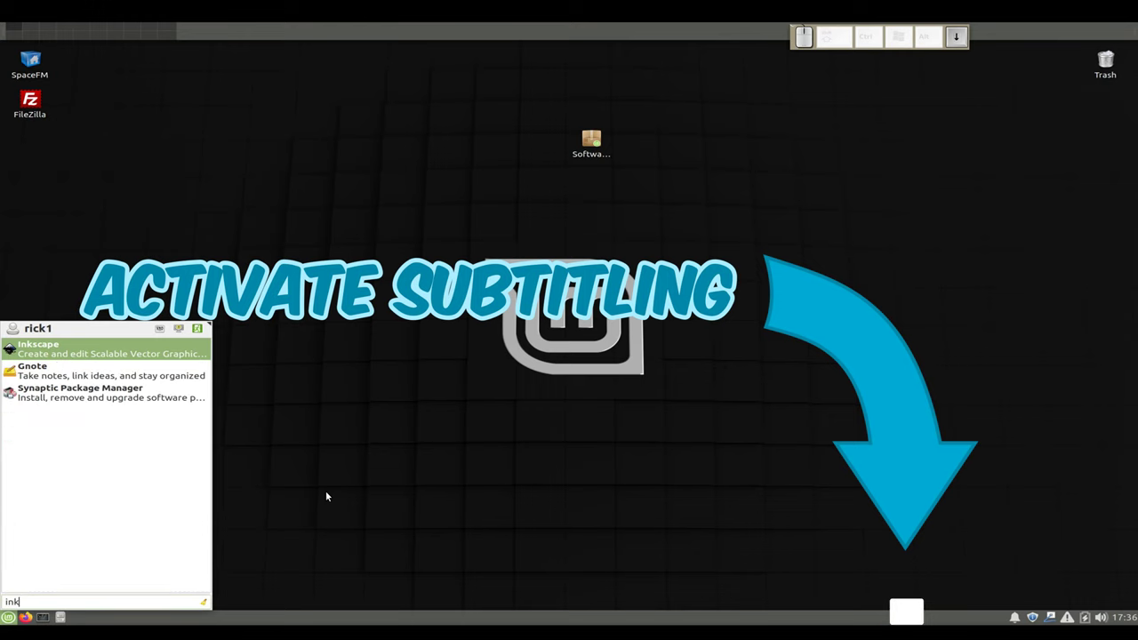
key("Return")
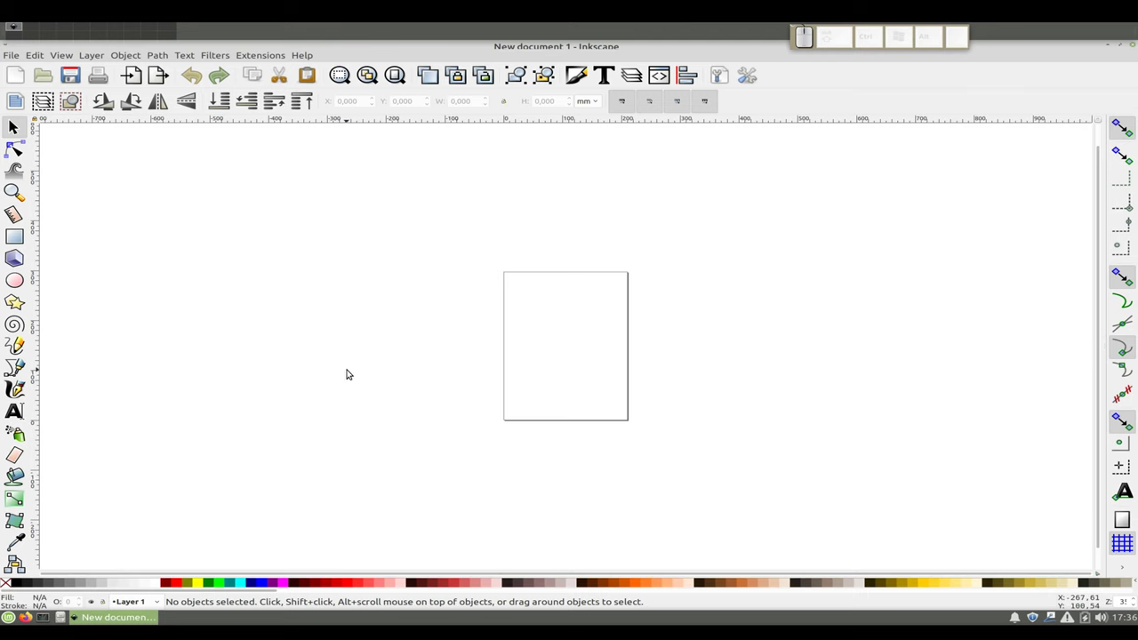
- Open inkscape-test.svg from Documents and zoom in on the business card
key("ctrl+o")
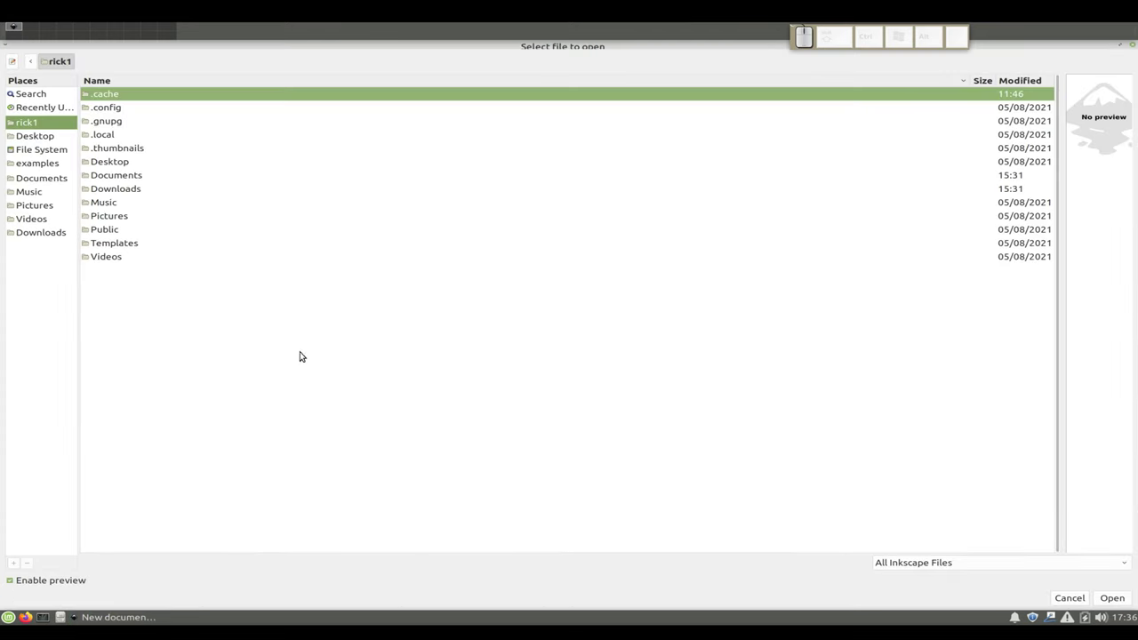
left_click(73, 178)
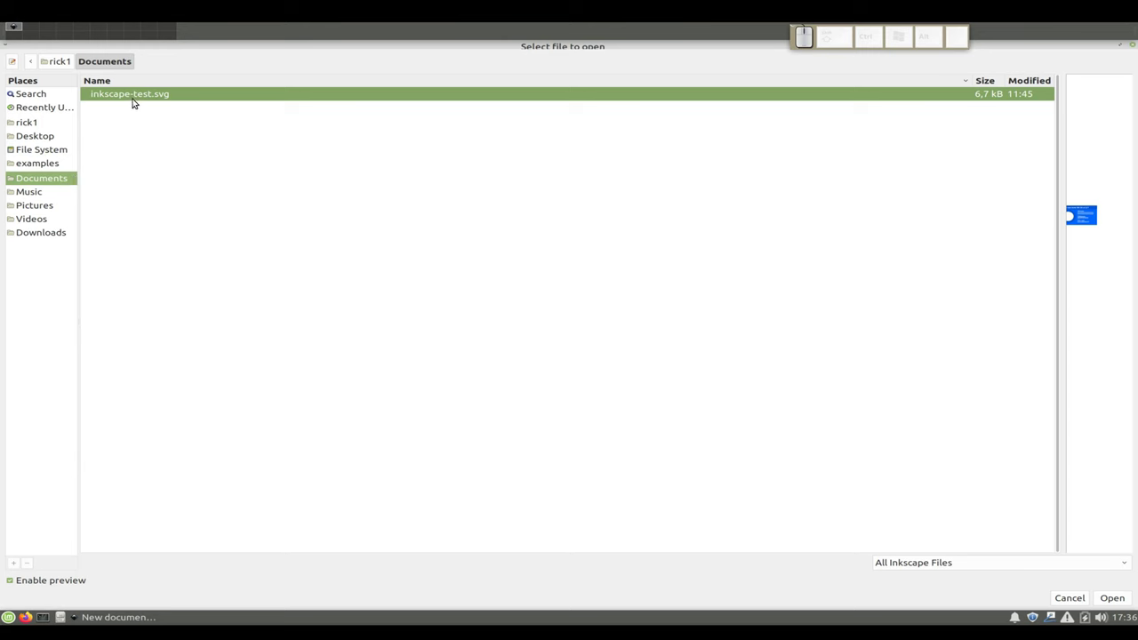
left_click(1108, 598)
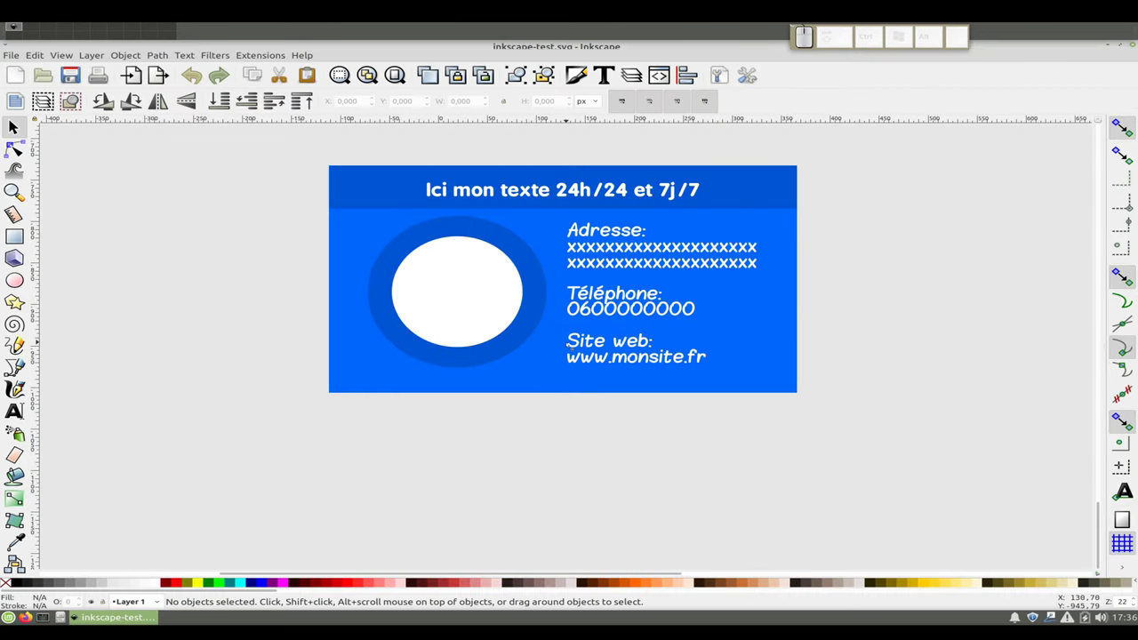
scroll(566, 347, "down", 2)
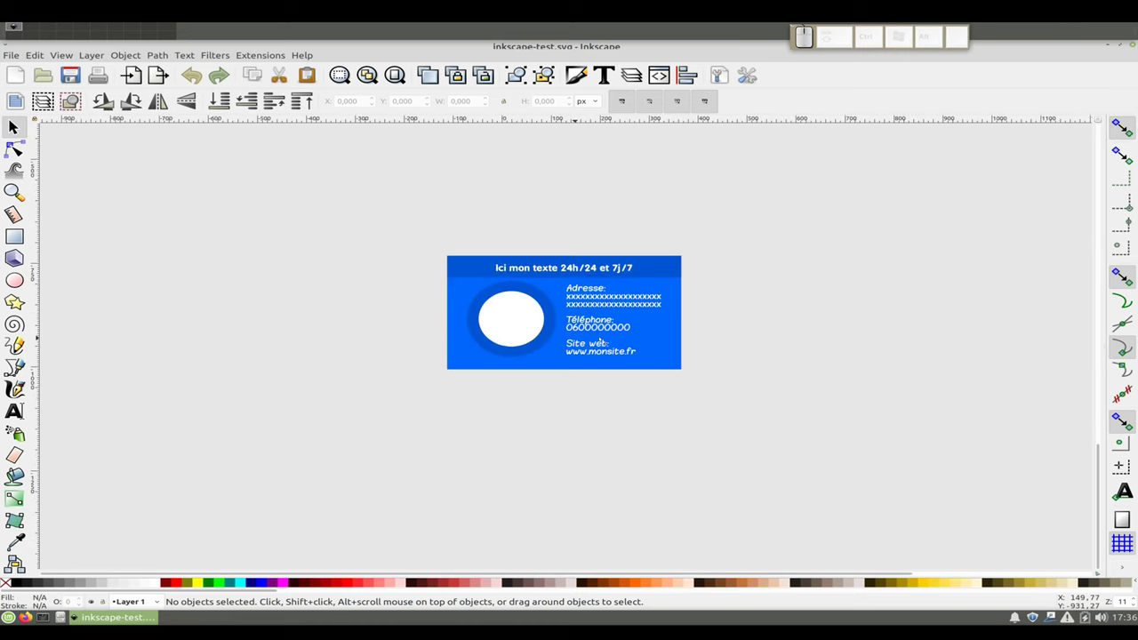
key("plus")
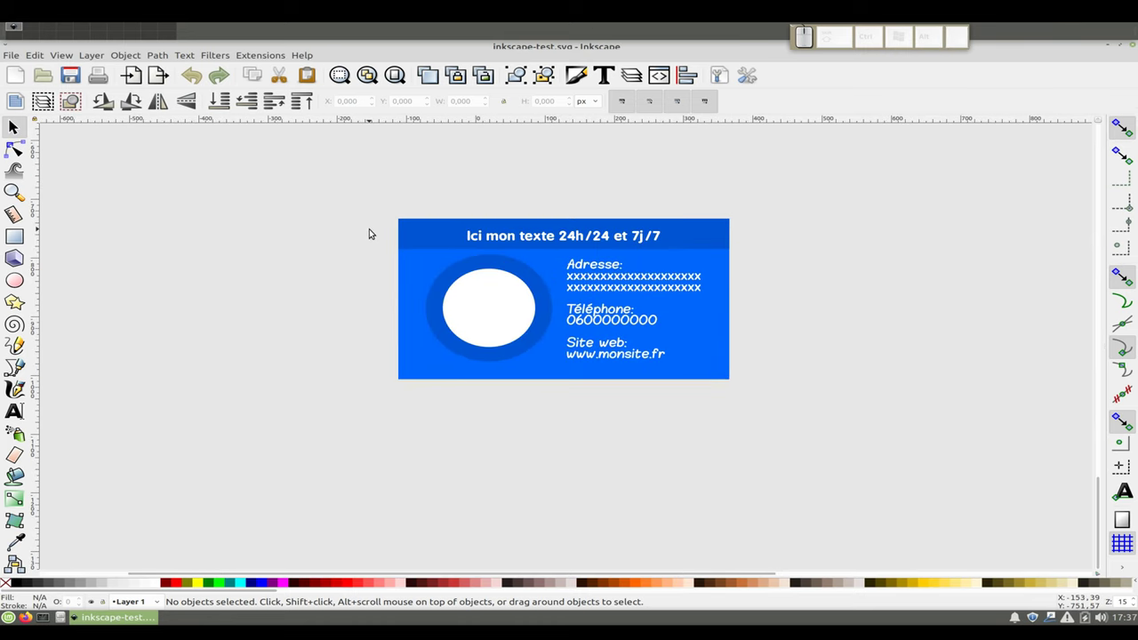
- Link FOGRA39L Coated as the colour profile in Document Properties' Color tab
left_click(13, 56)
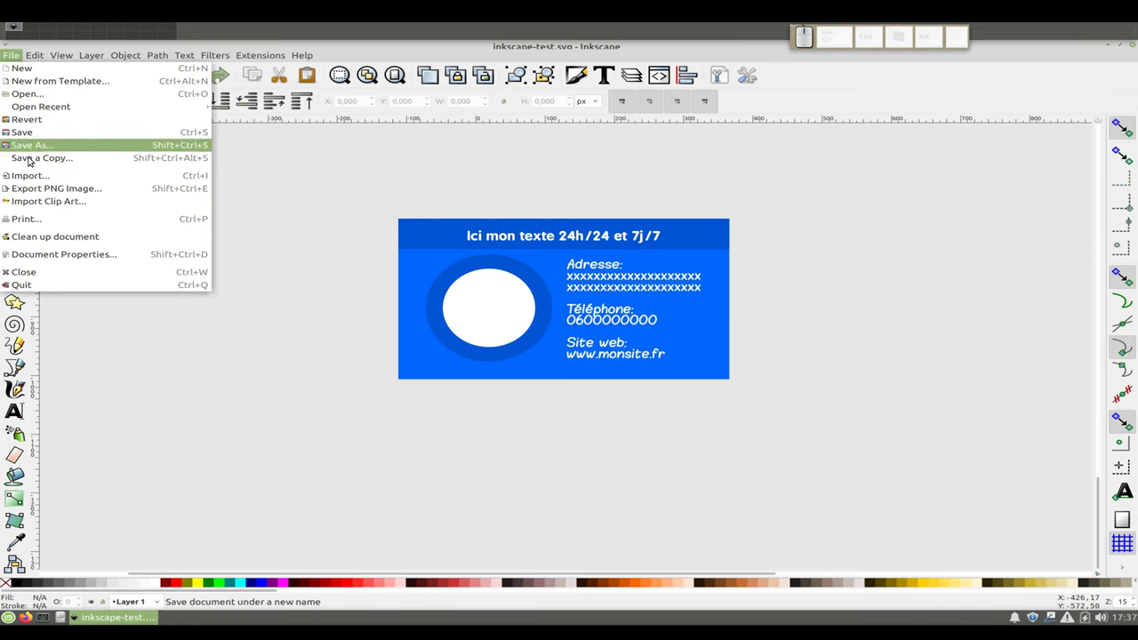
left_click(141, 256)
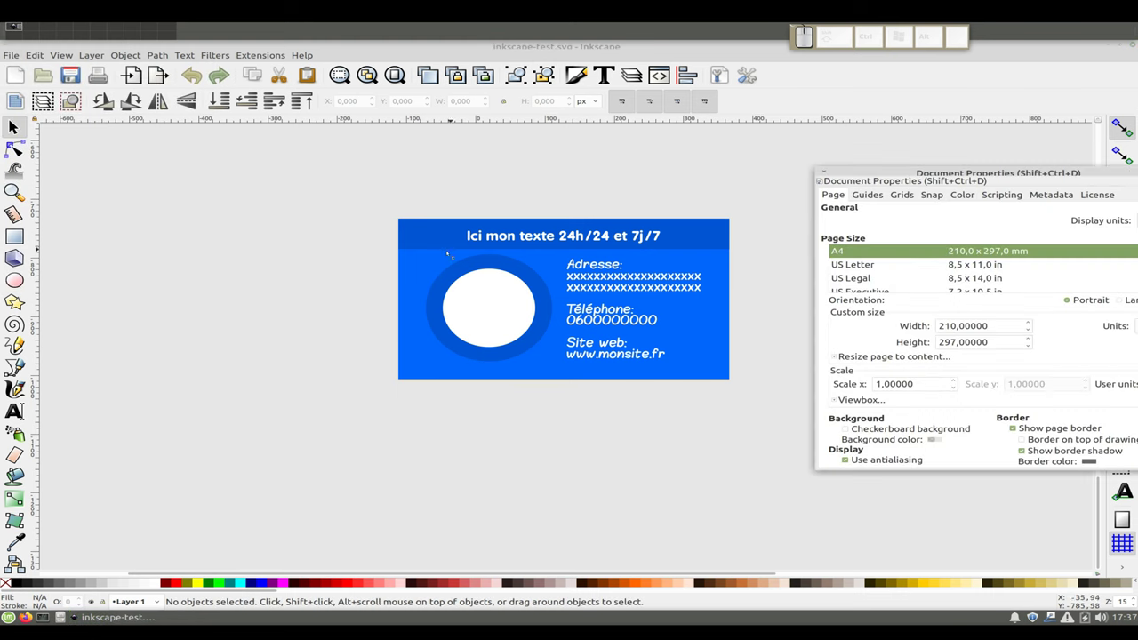
left_click_drag(864, 176, 364, 140)
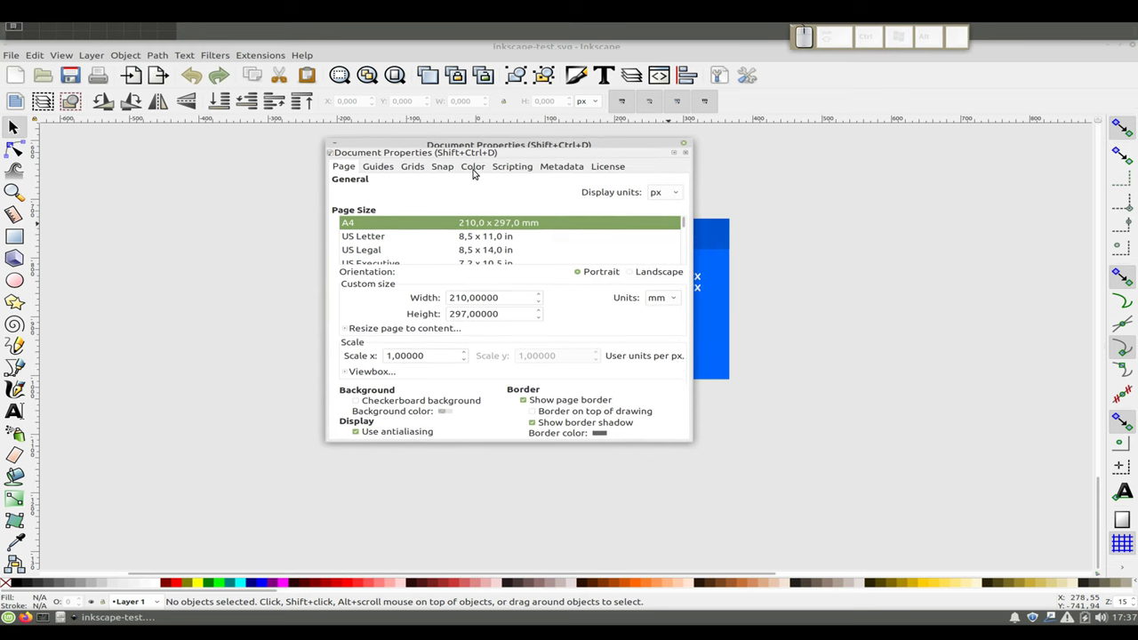
left_click(472, 168)
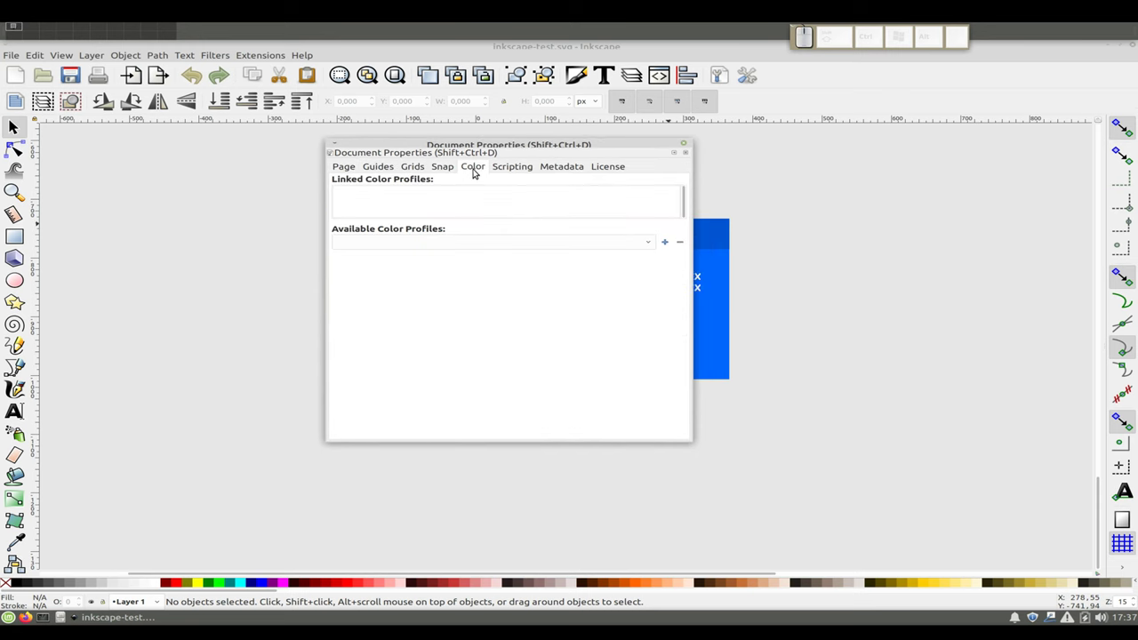
left_click(648, 243)
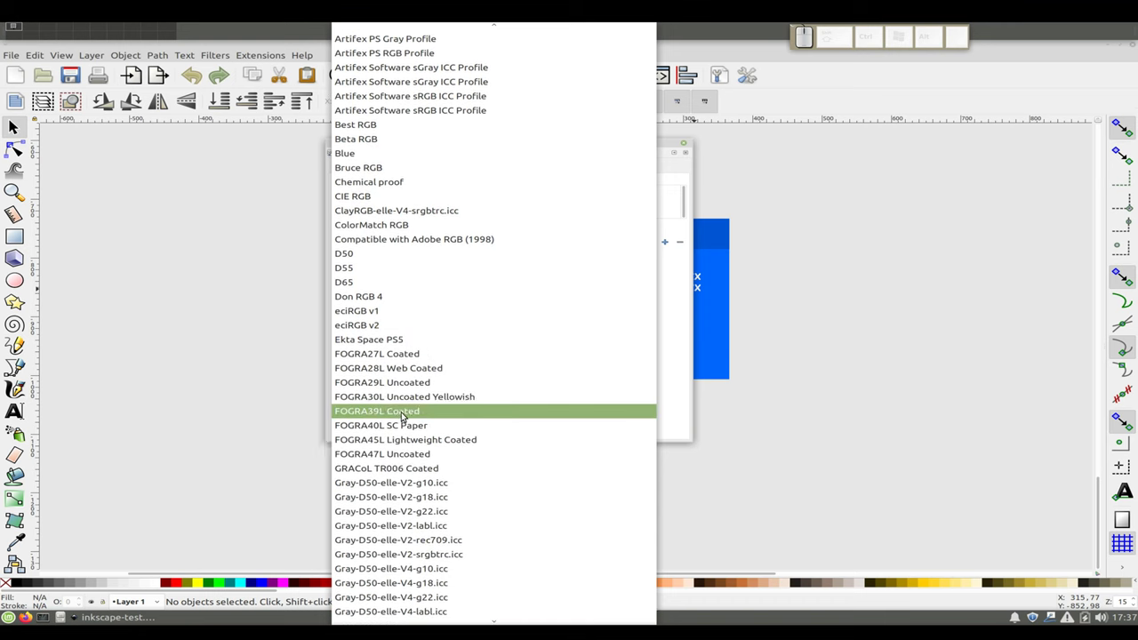
left_click(533, 413)
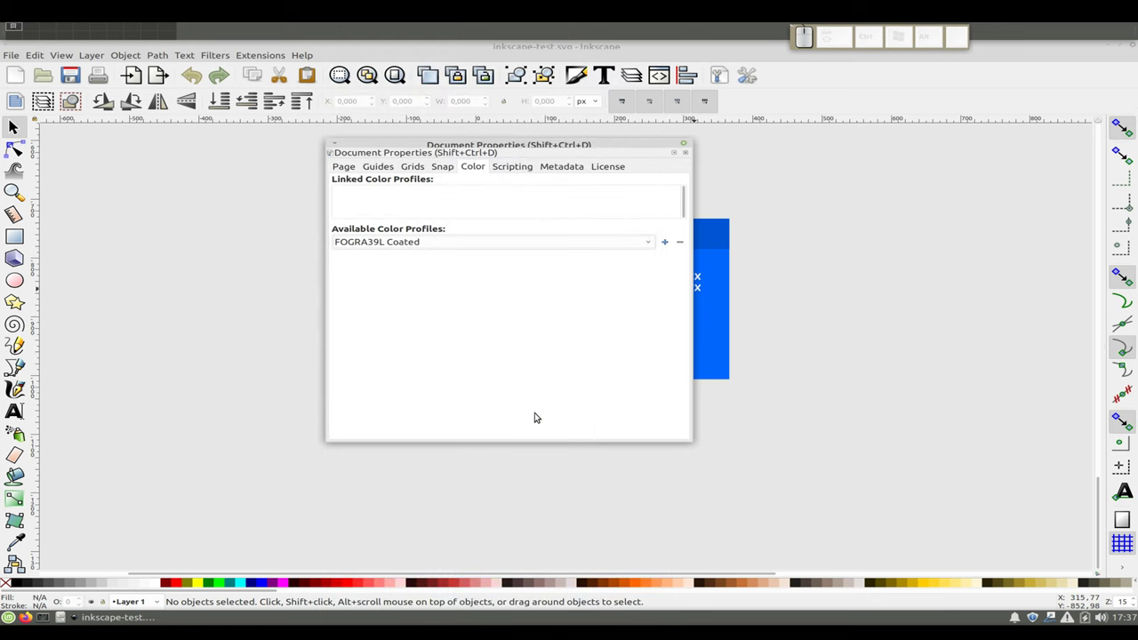
left_click(665, 243)
left_click(402, 192)
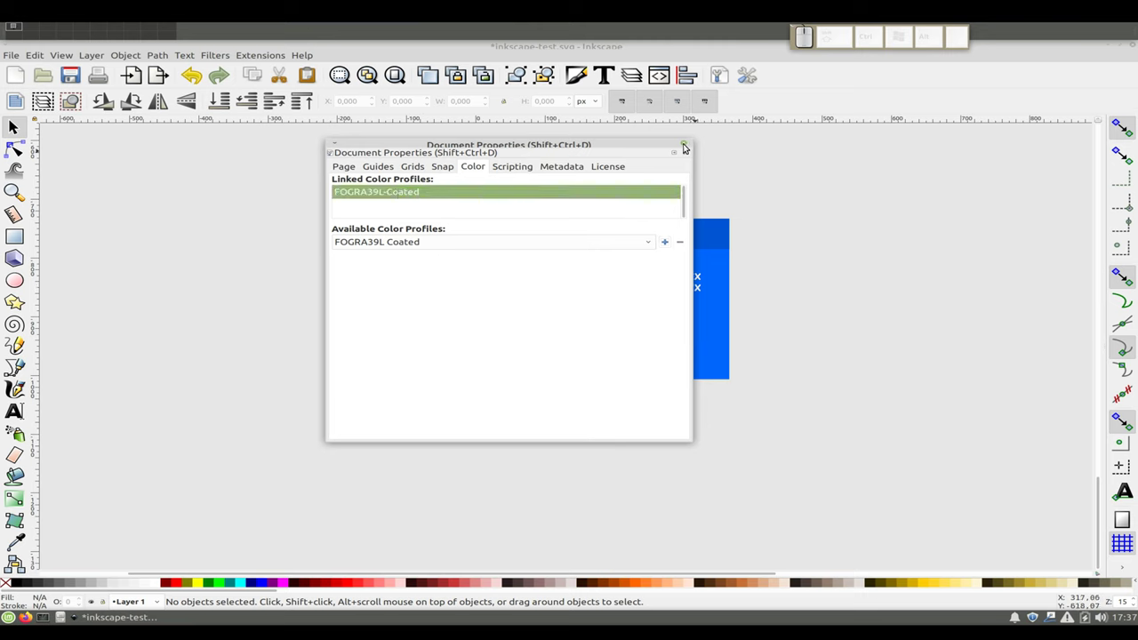
left_click(684, 145)
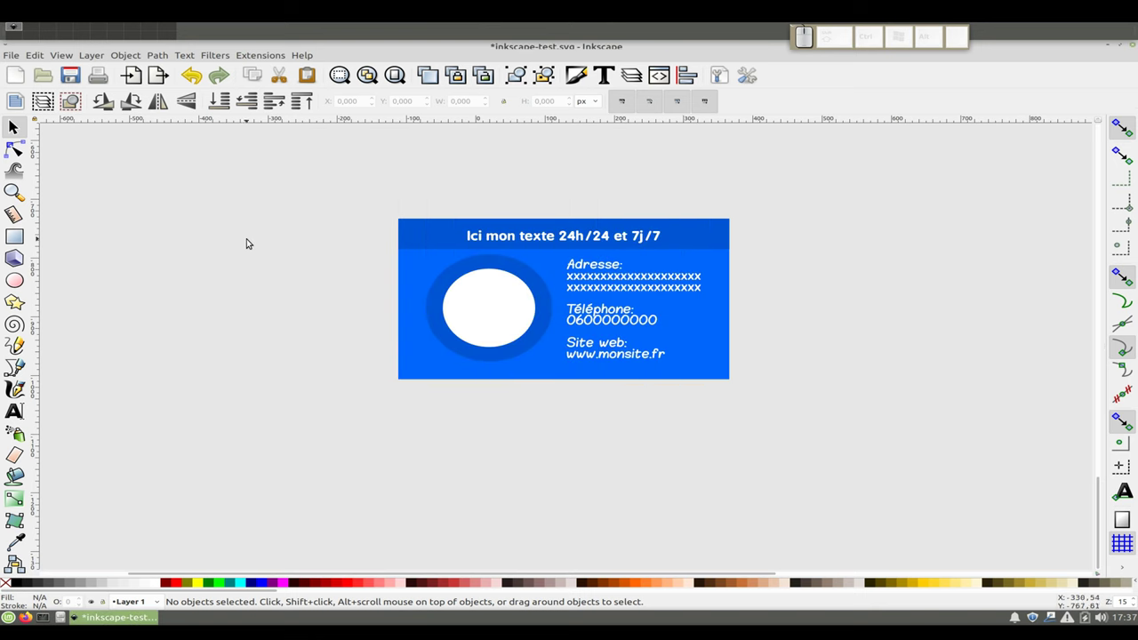
- In Color management preferences, set display profile to sRGB and proofing device to FOGRA39L Coated
left_click(37, 57)
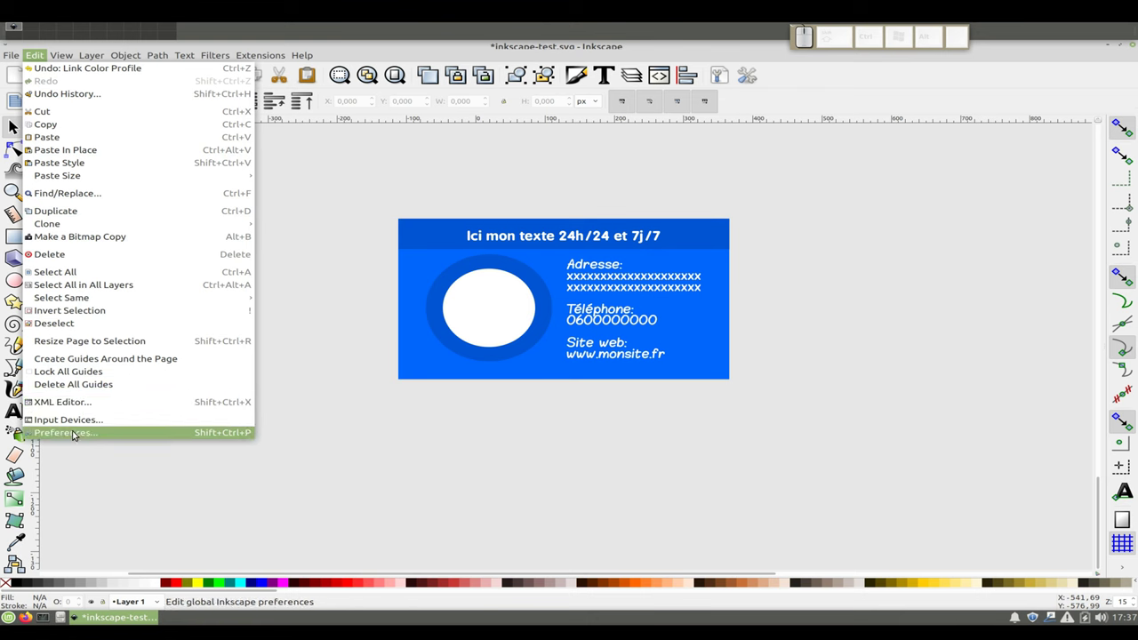
left_click(185, 433)
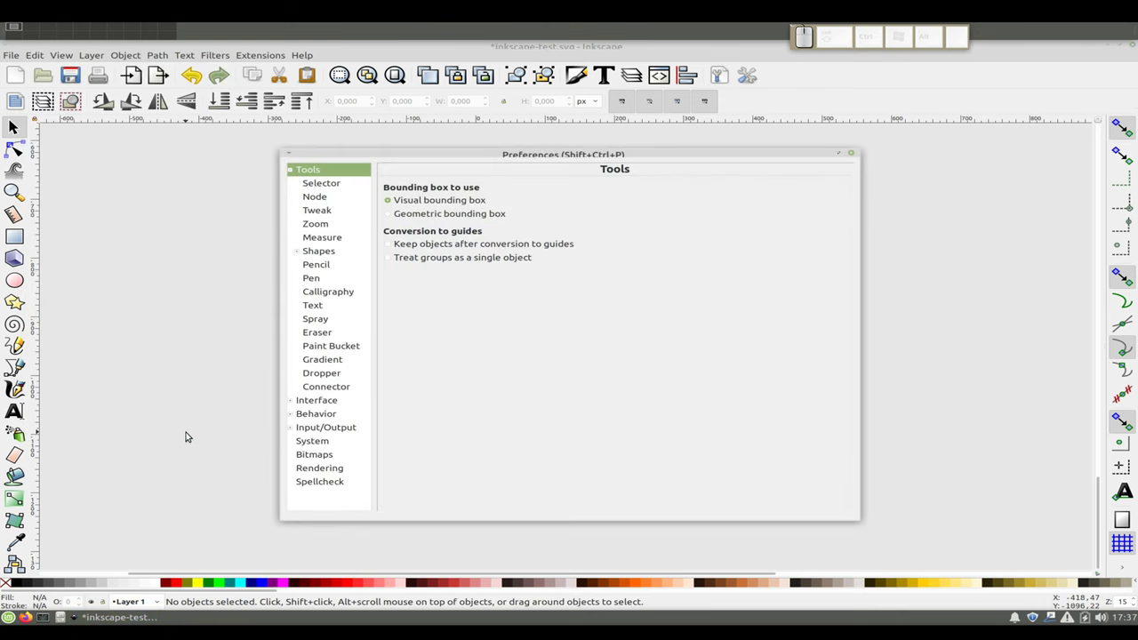
left_click(291, 428)
scroll(330, 441, "down", 1)
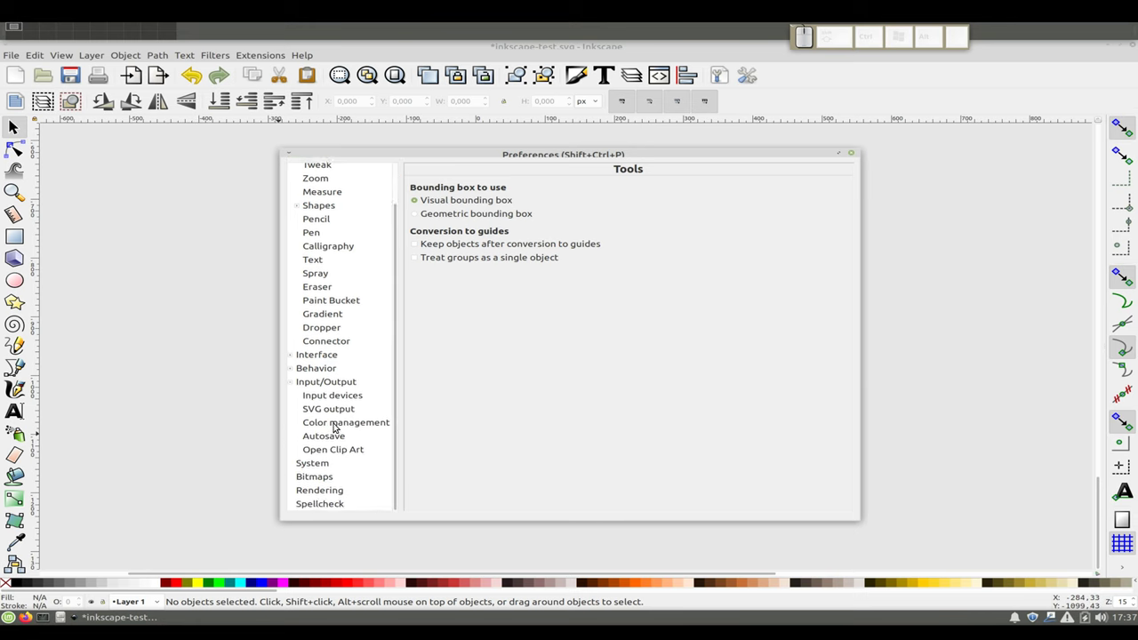
left_click(345, 427)
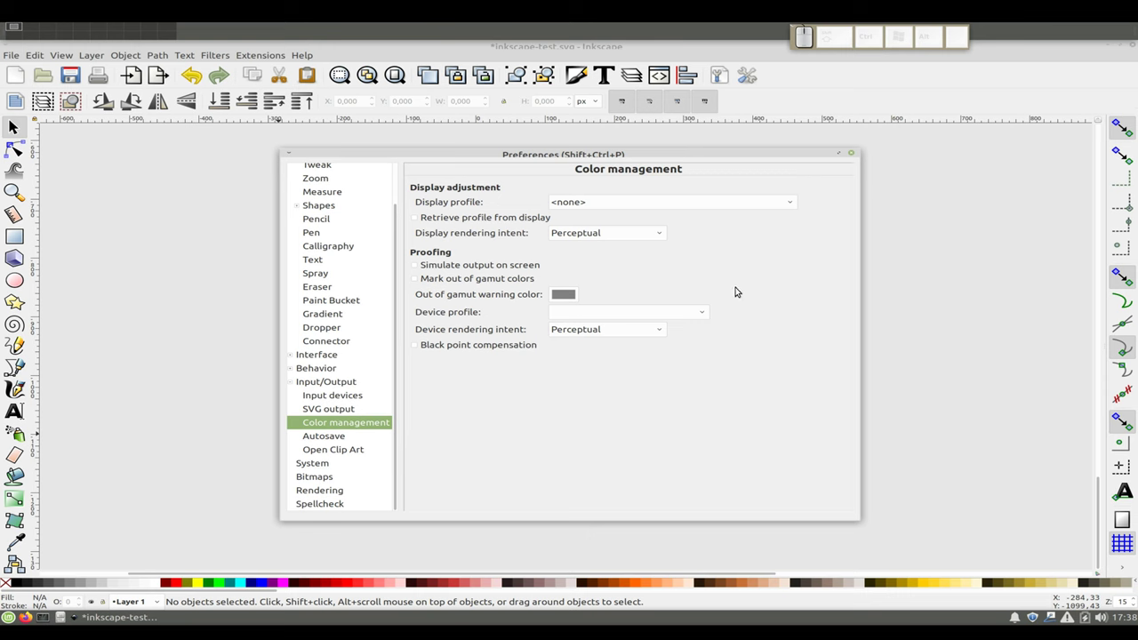
left_click(745, 209)
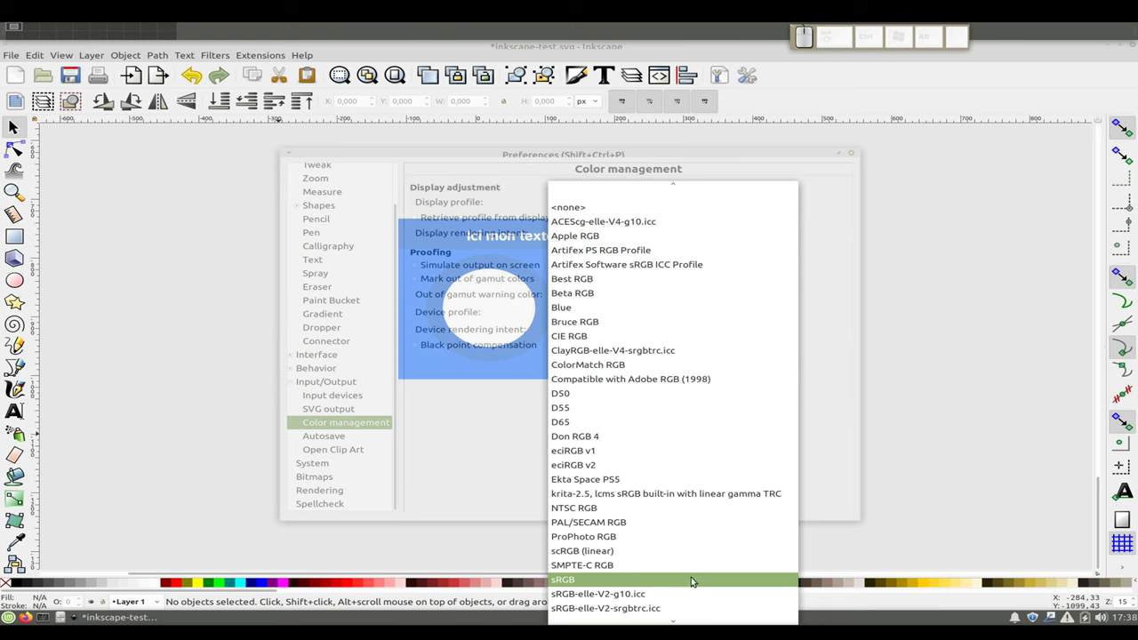
left_click(716, 580)
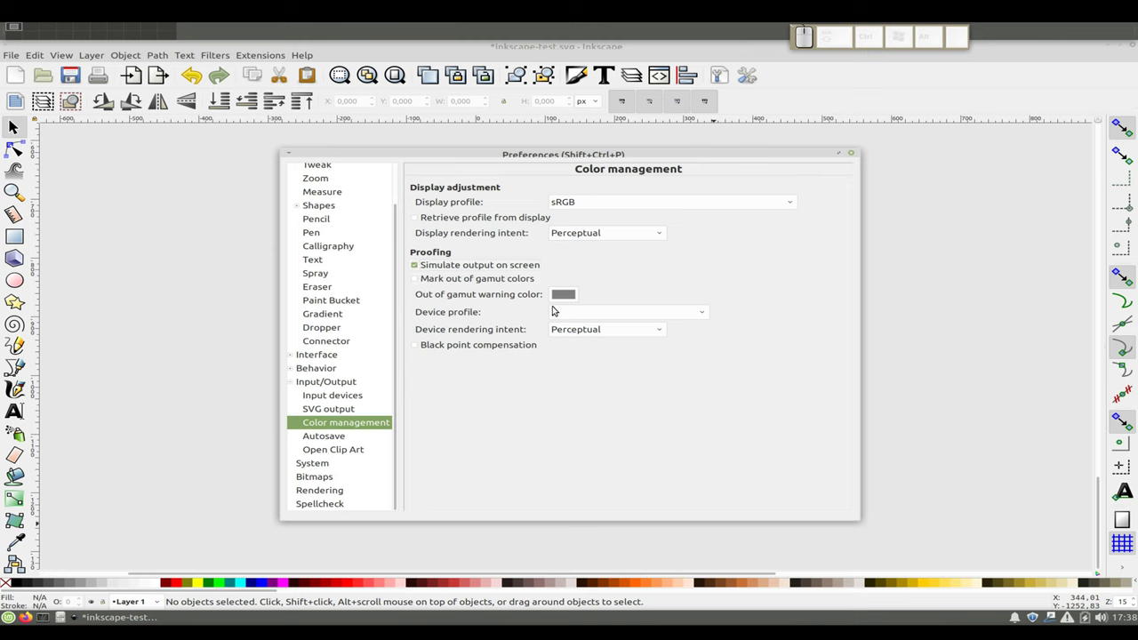
left_click(586, 312)
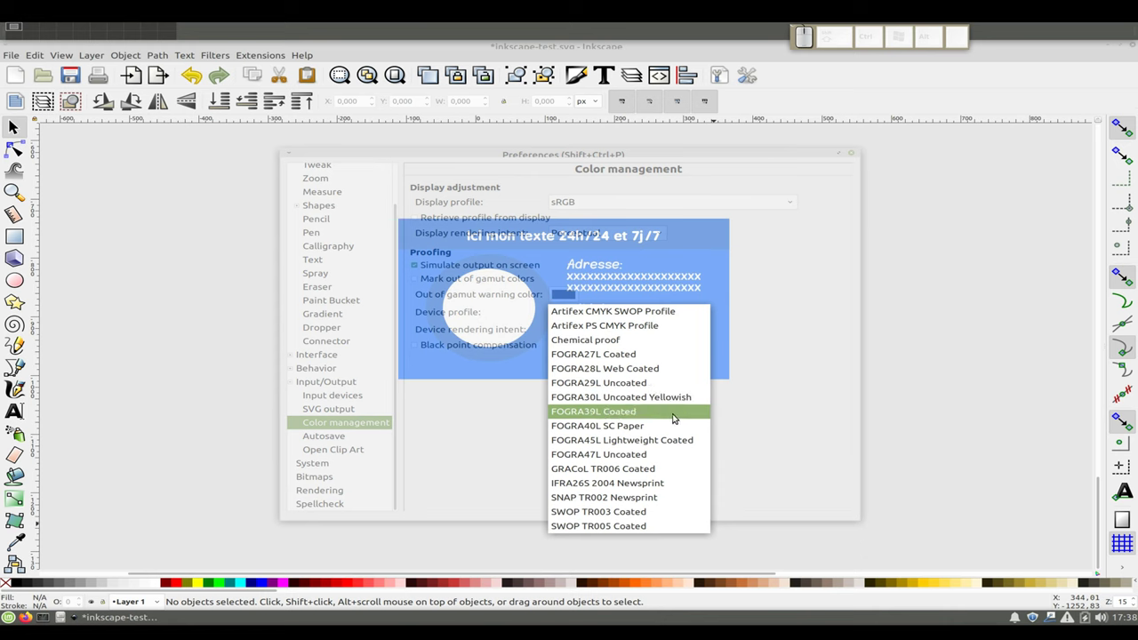
left_click(674, 412)
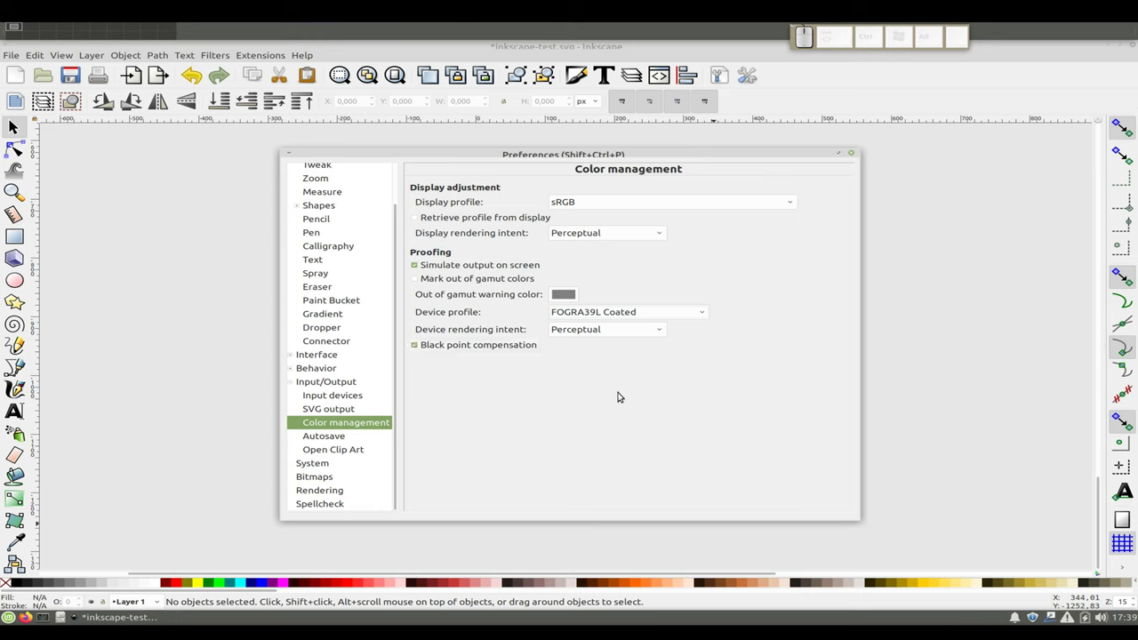
left_click(851, 155)
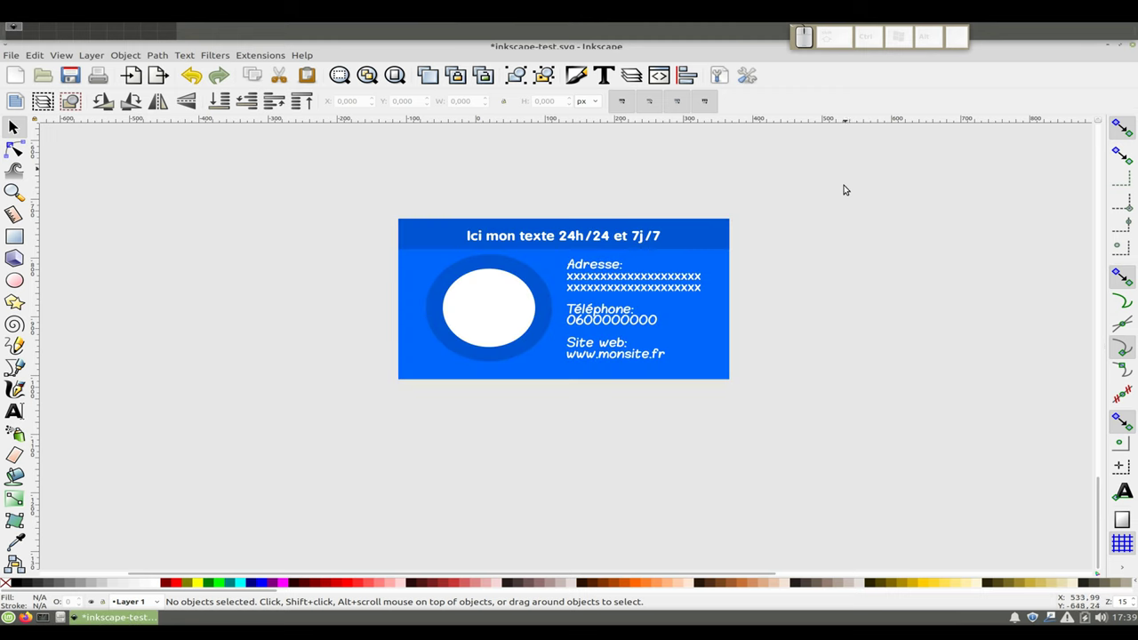
- Select all the business card objects and move them to the left
left_click_drag(848, 203, 431, 402)
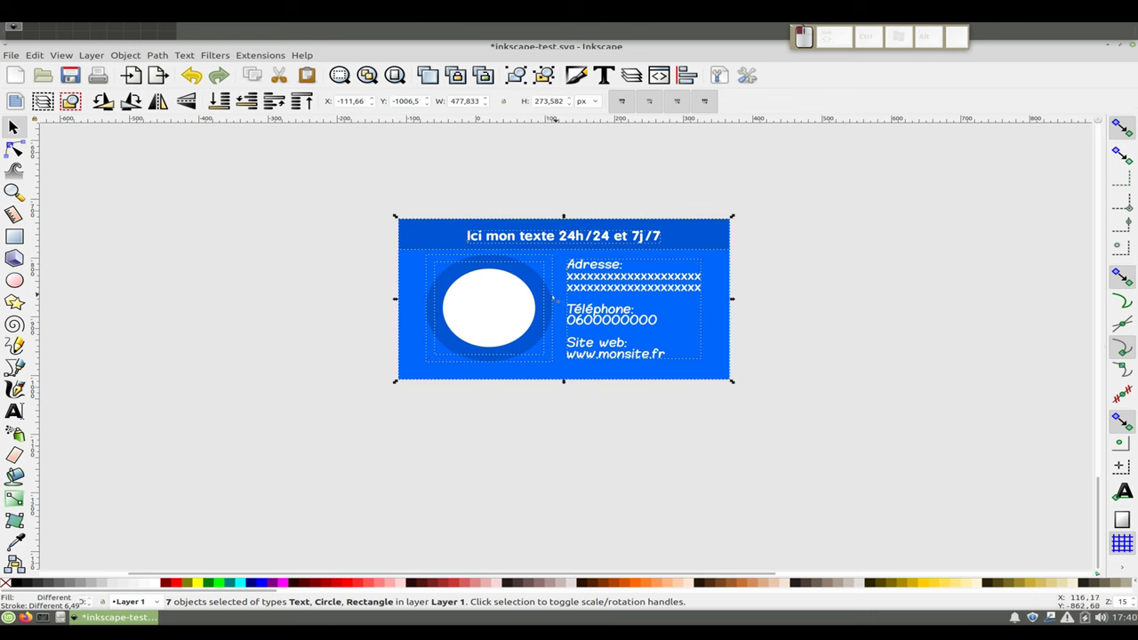
mouse_move(523, 308)
left_mouse_down()
mouse_move(341, 307)
mouse_move(316, 322)
left_mouse_up()
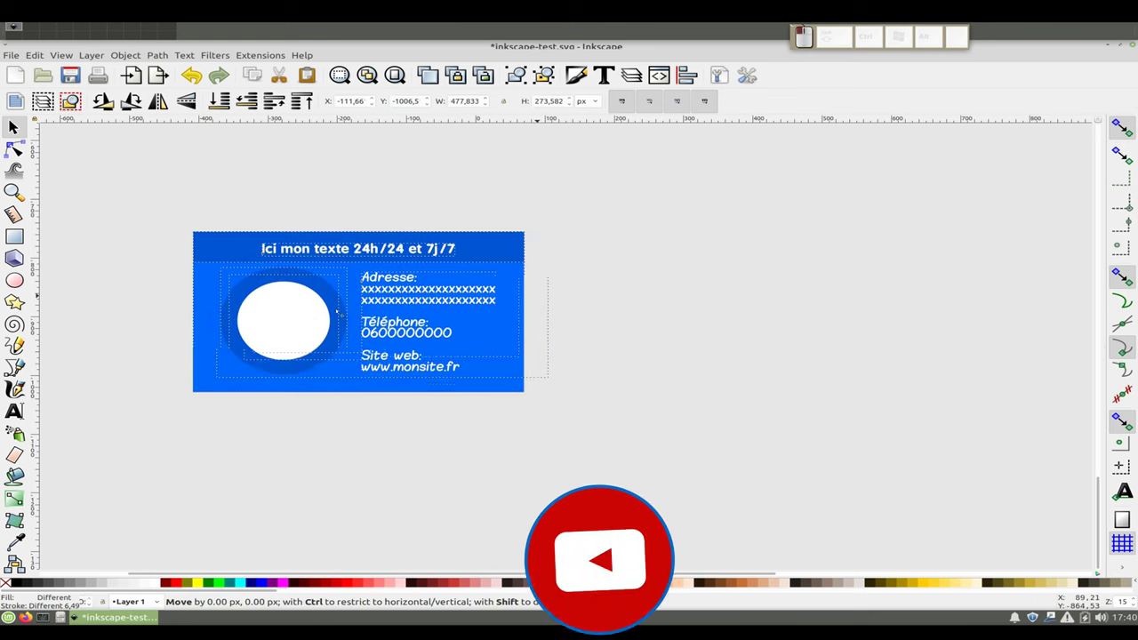
left_click(621, 283)
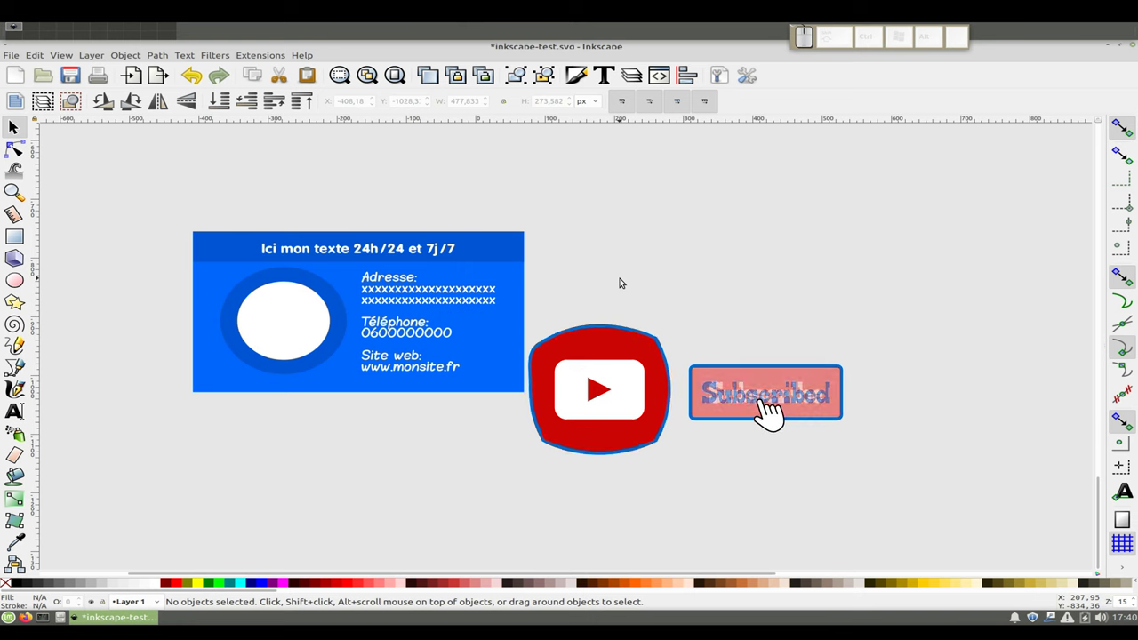
- Zoom and pan to frame the card, then switch to the Rectangle tool
key("plus")
scroll(546, 503, "up", 2)
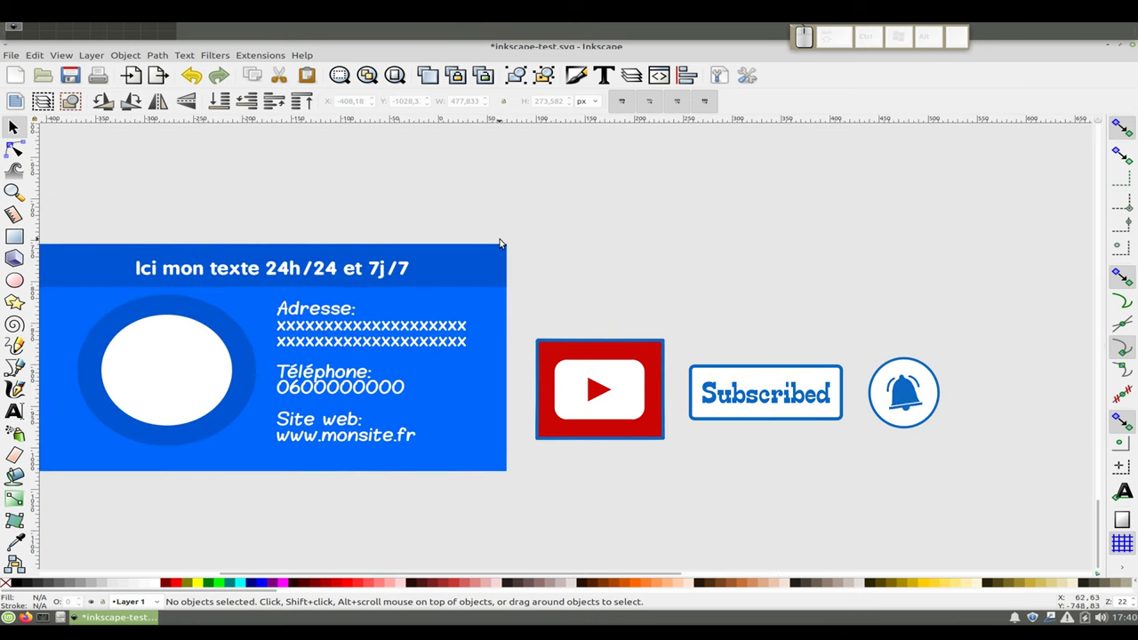
scroll(545, 503, "down", 1)
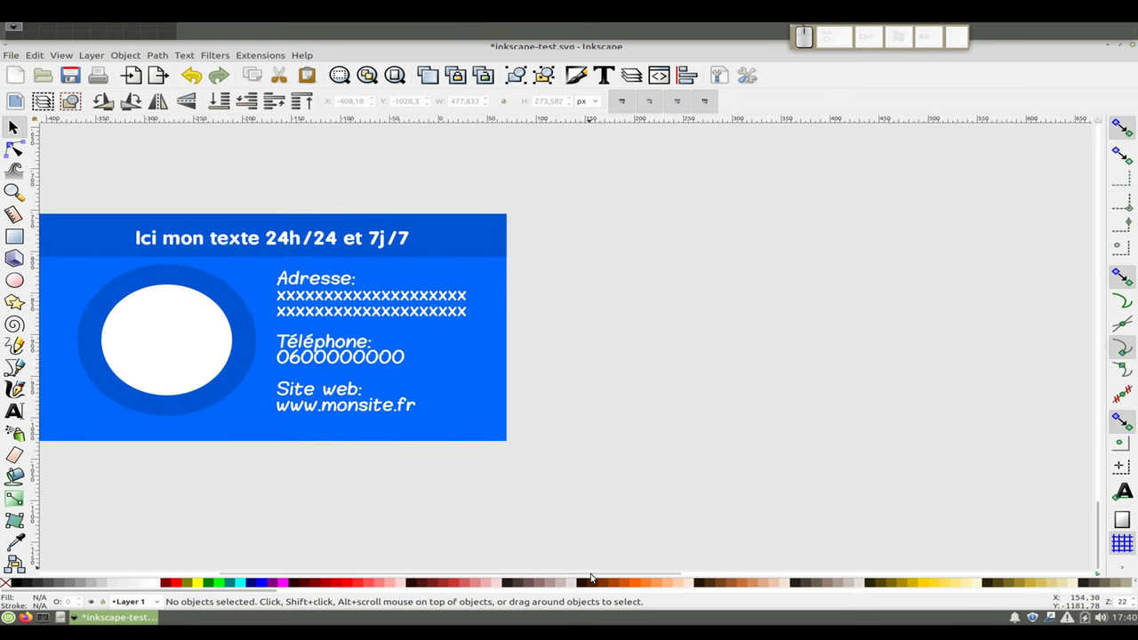
left_click_drag(586, 574, 546, 577)
scroll(511, 458, "up", 1)
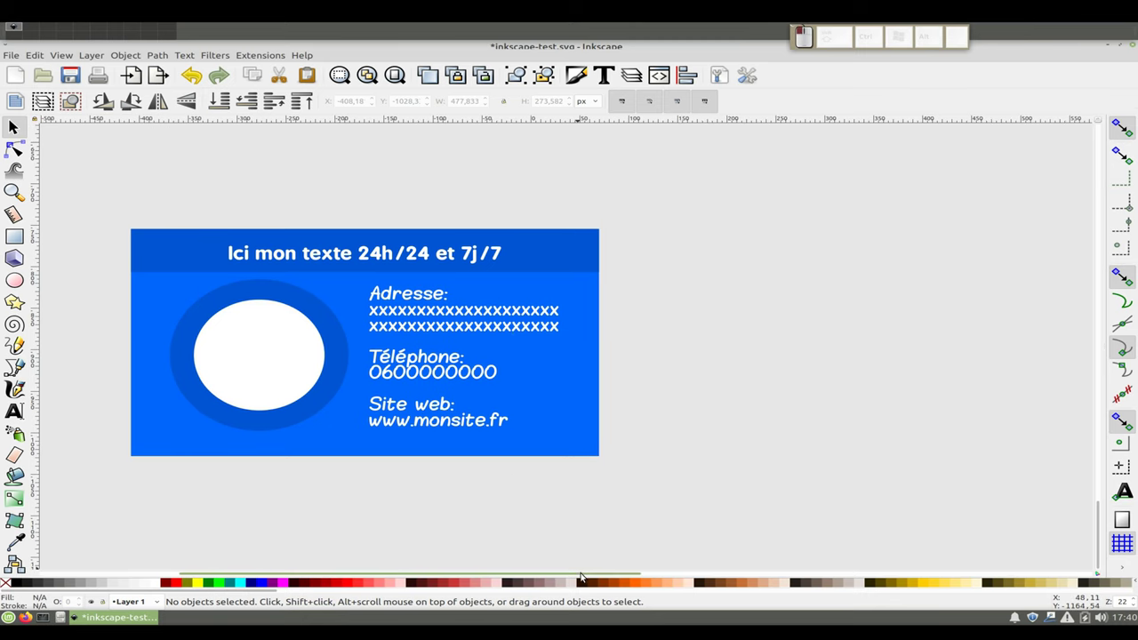
left_click_drag(579, 577, 606, 527)
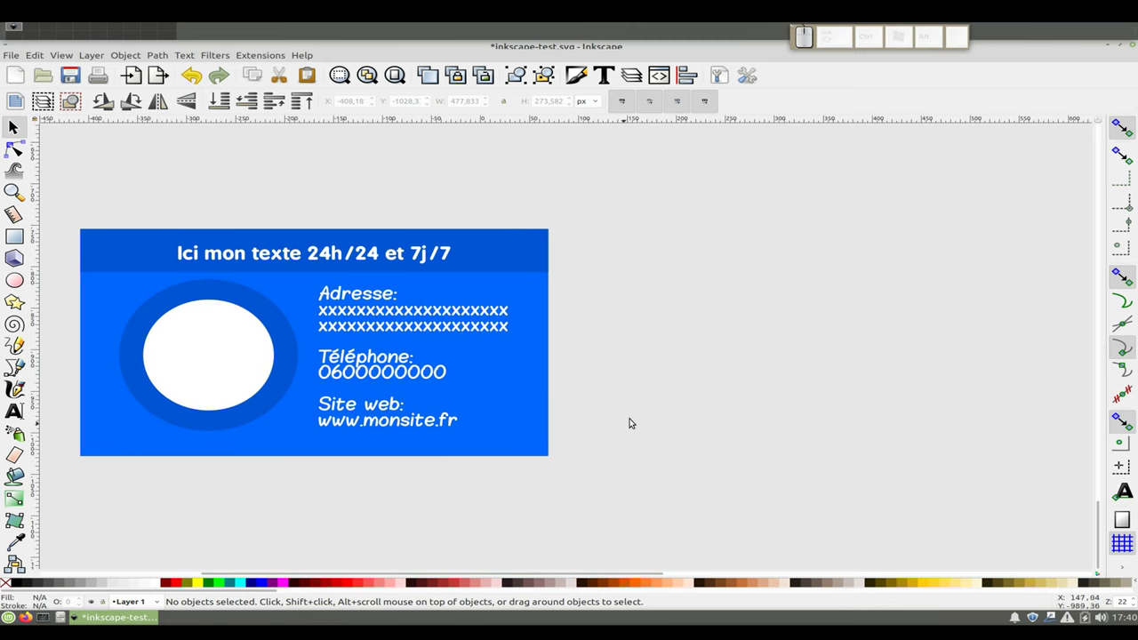
key("r")
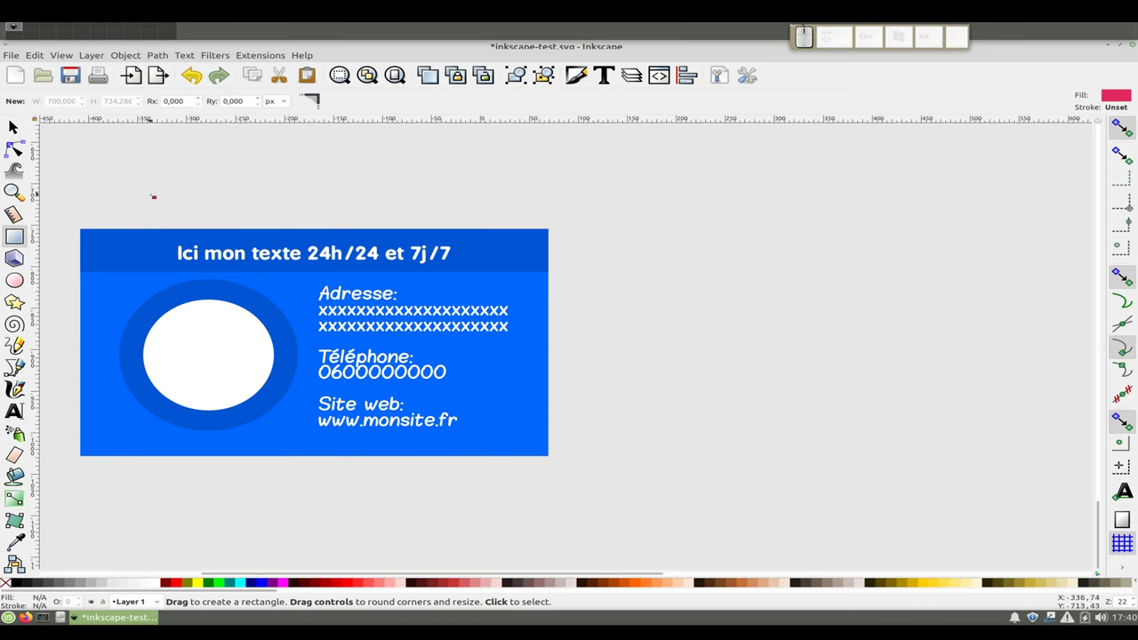
- Add an 'RGB' text label above the business card
key("t")
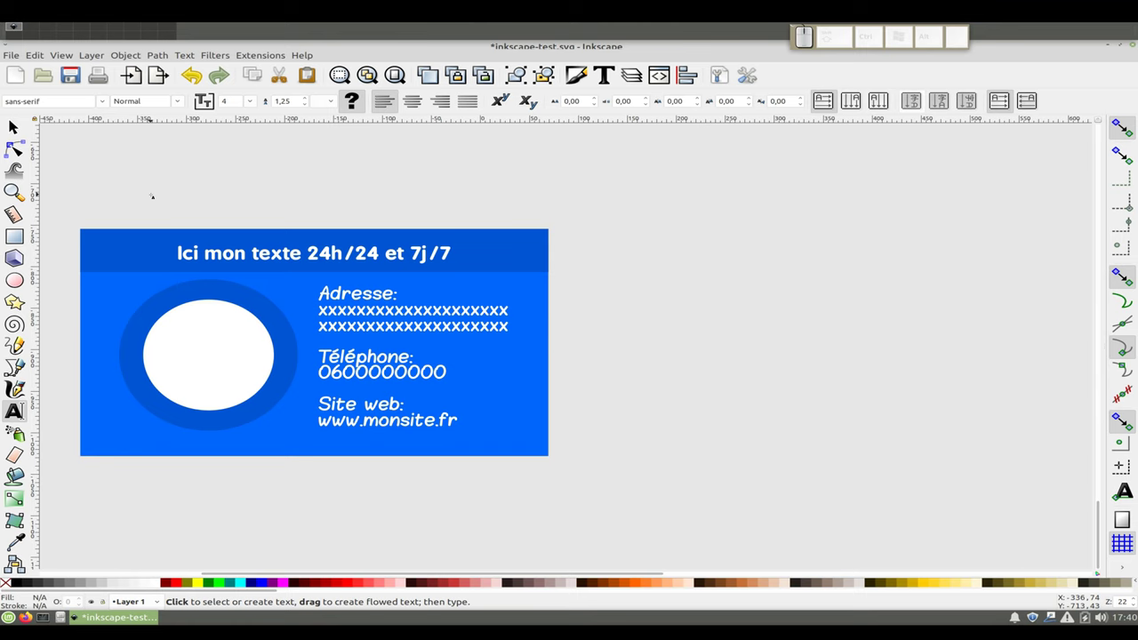
left_click(152, 197)
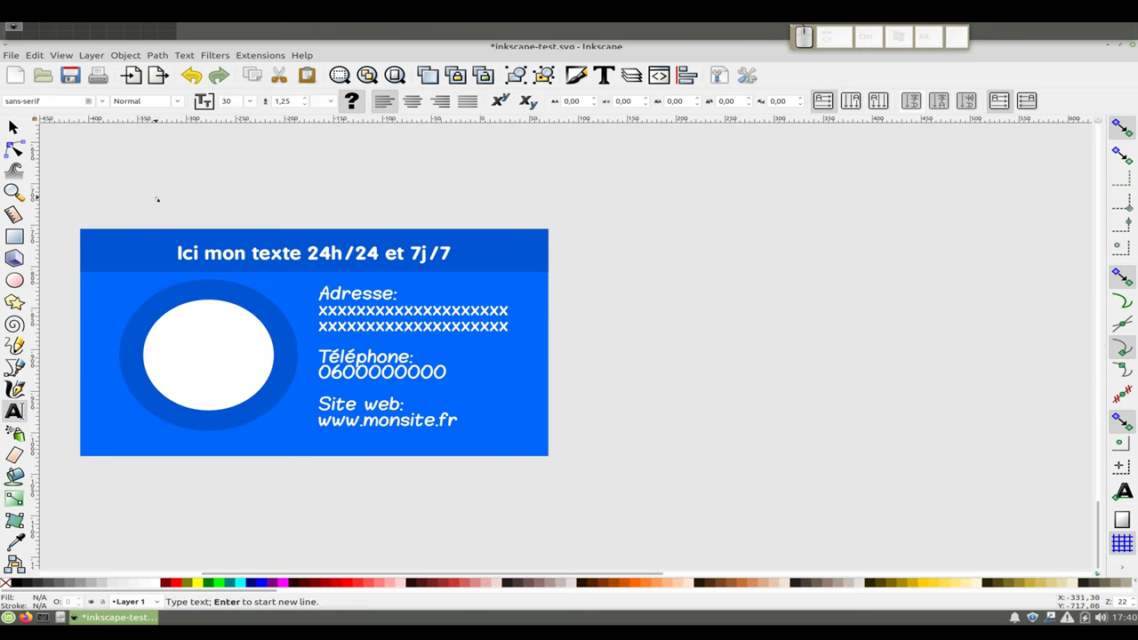
type("R")
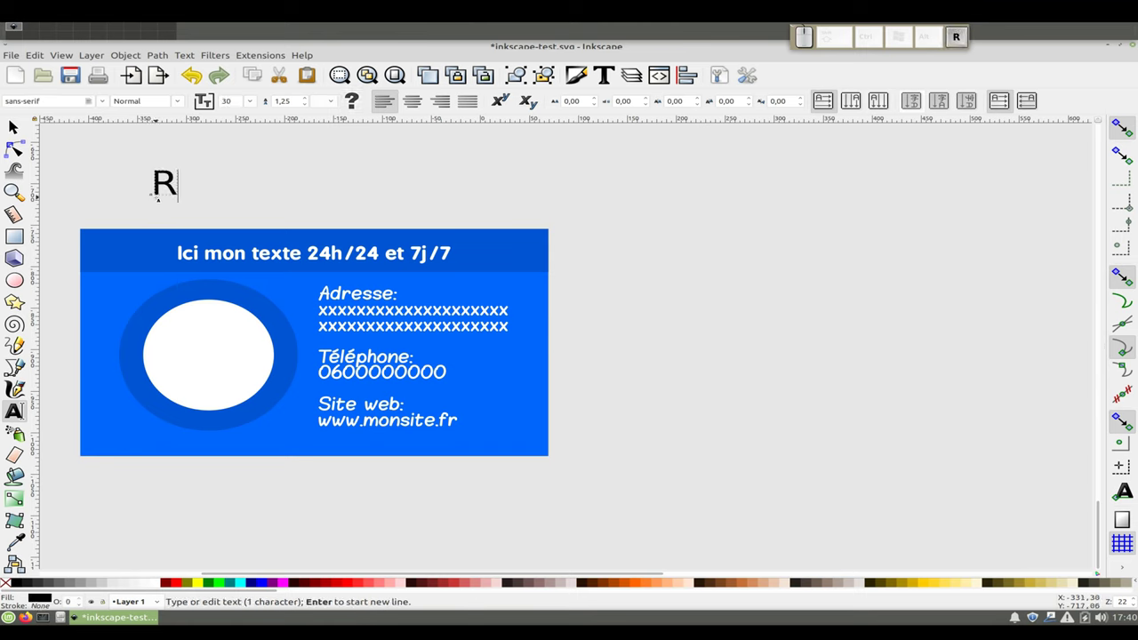
type("G")
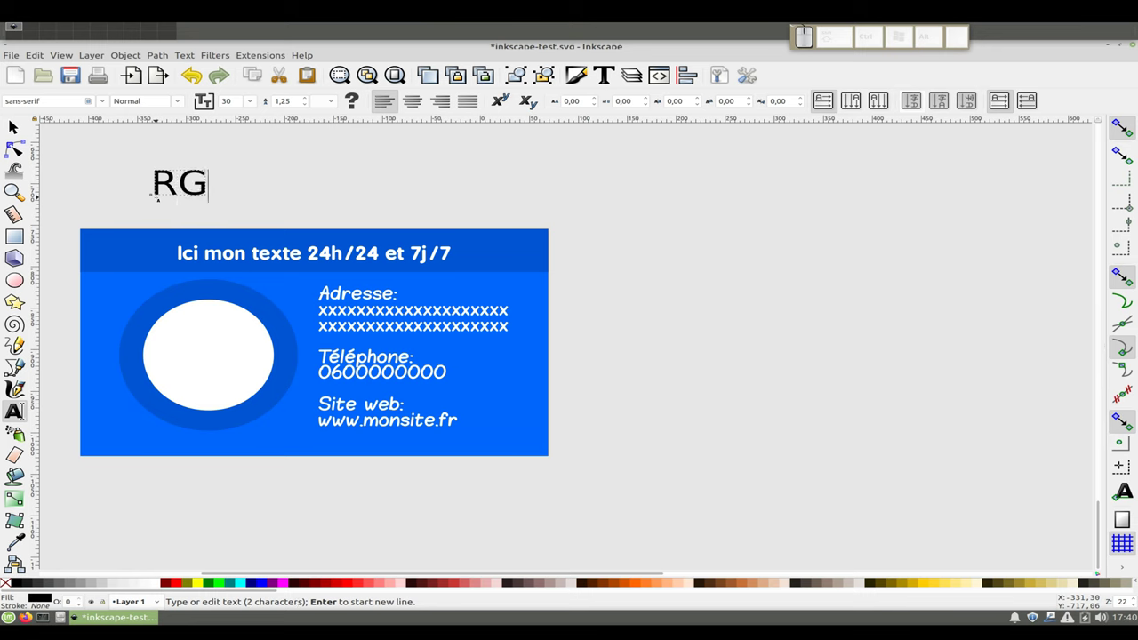
type("B")
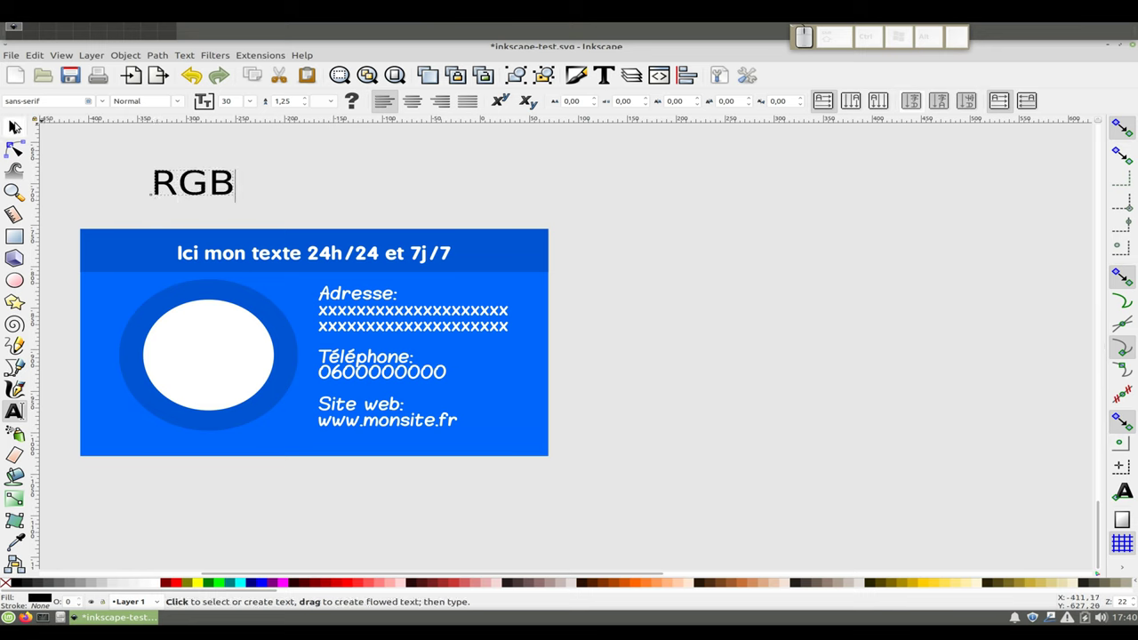
- Enlarge the RGB label to about double size with proportions locked
left_click(13, 127)
left_click(503, 101)
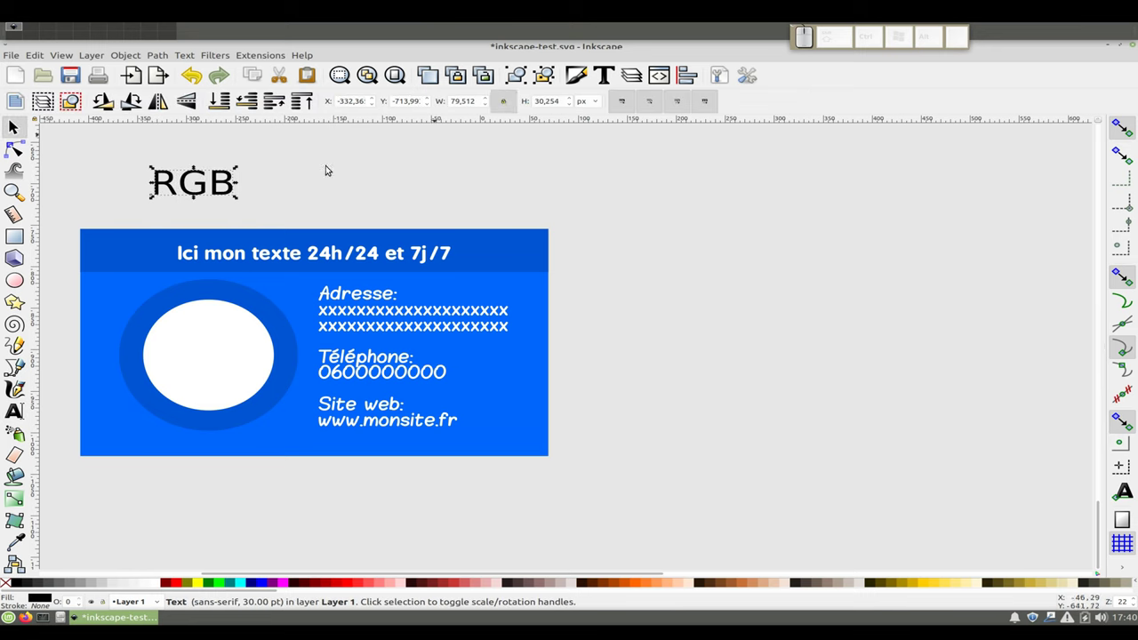
left_click_drag(234, 171, 316, 190)
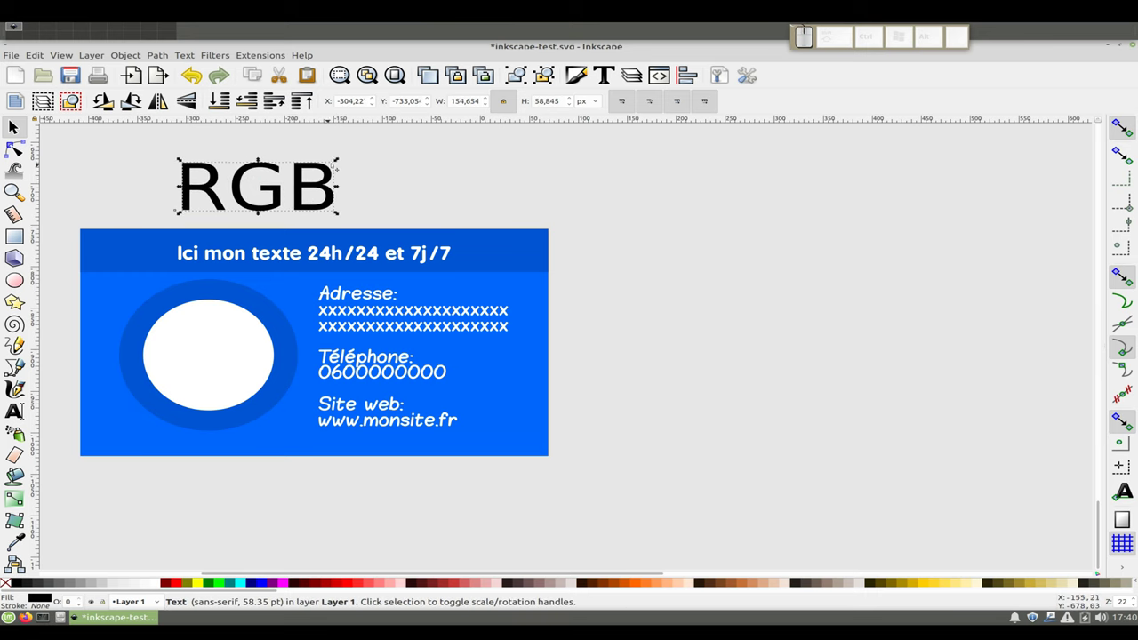
left_click_drag(332, 163, 309, 175)
left_click(355, 181)
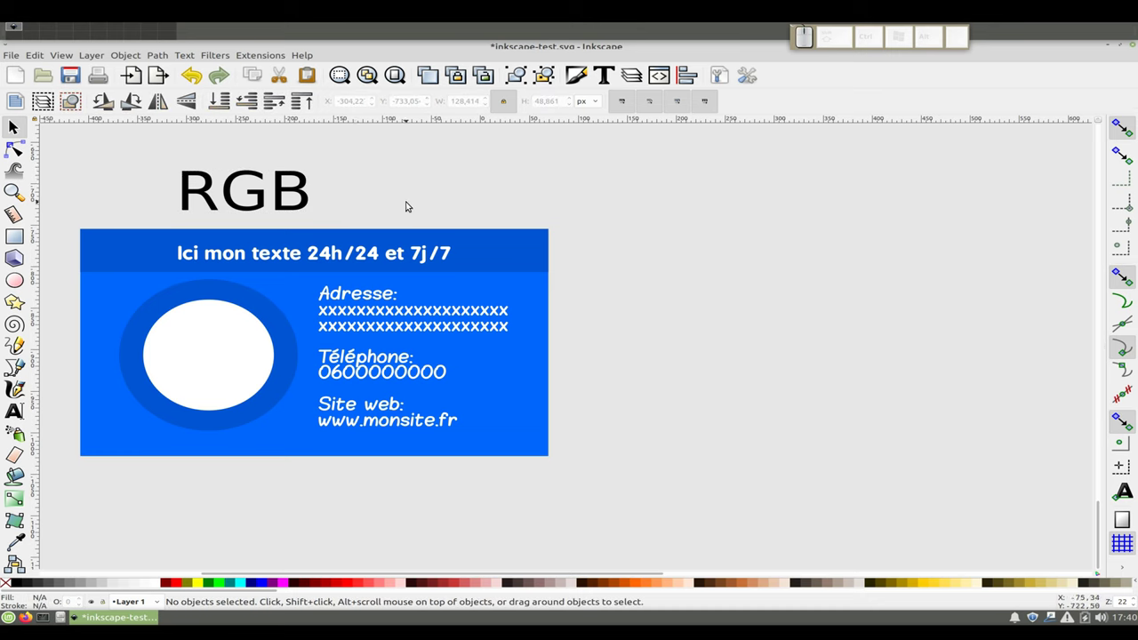
key("Print")
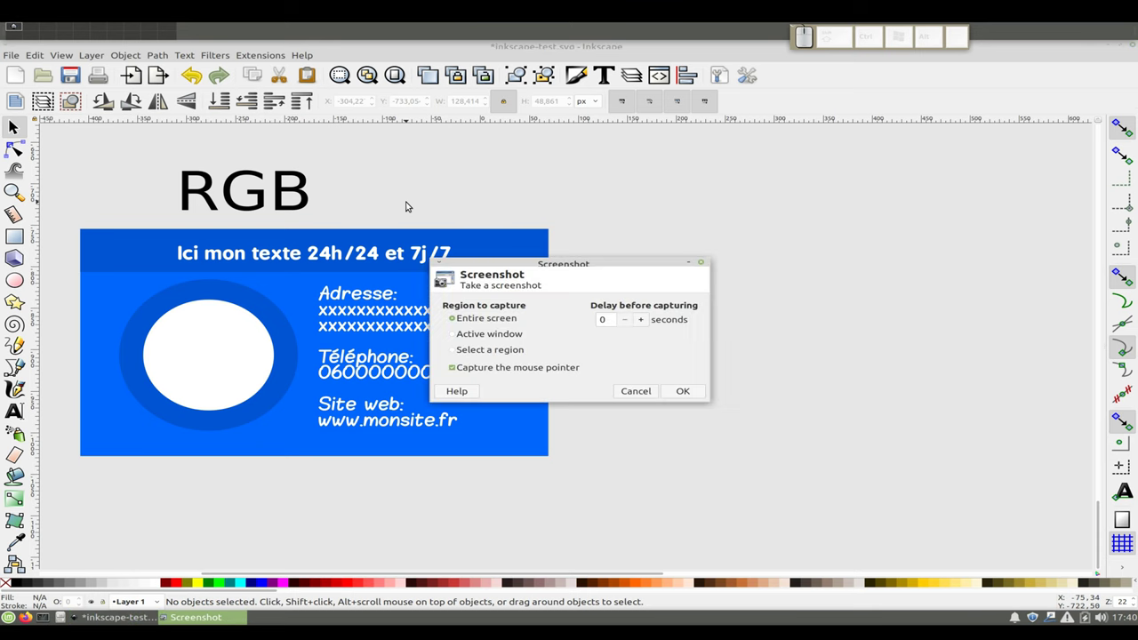
- Capture a region around the RGB label and card and open it in Image Viewer
left_click(459, 351)
left_click(680, 392)
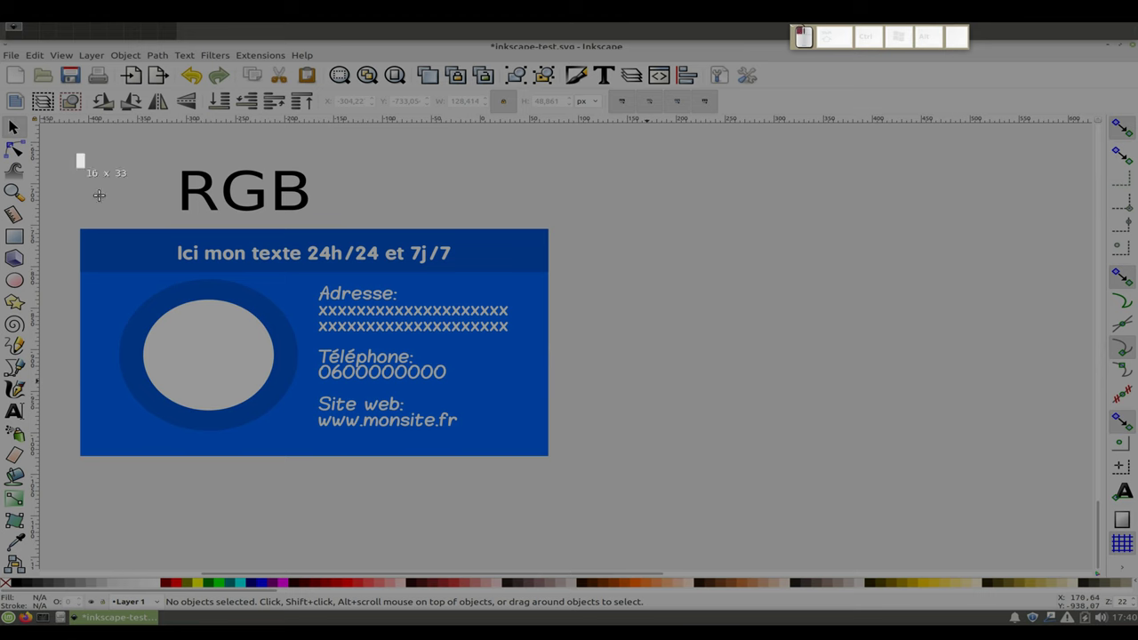
left_click_drag(76, 153, 550, 457)
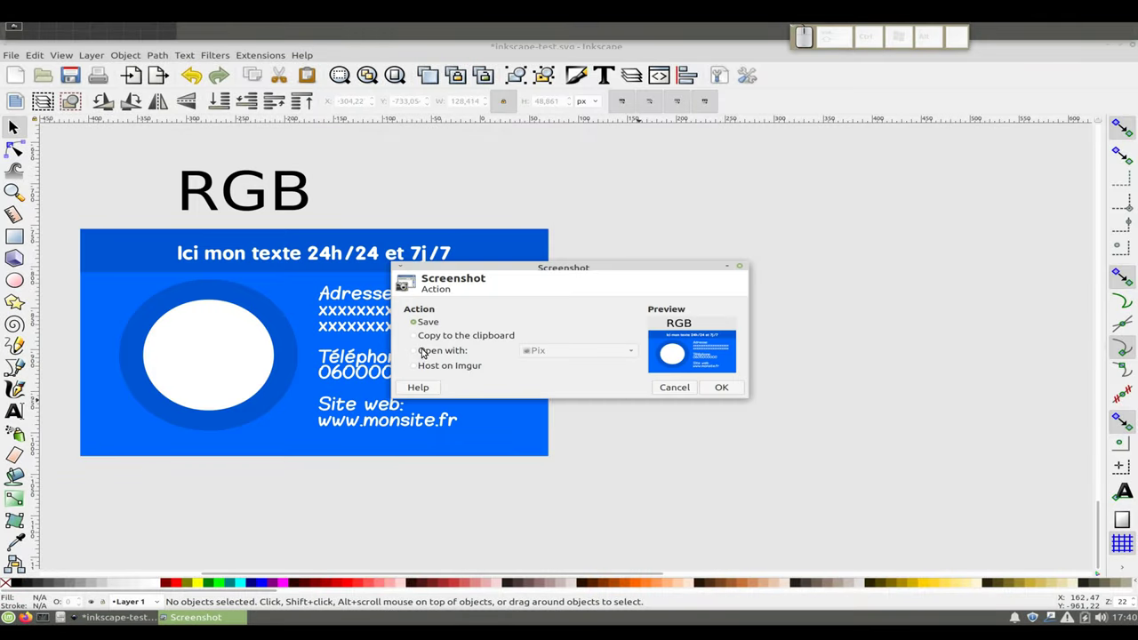
left_click(425, 352)
left_click(529, 355)
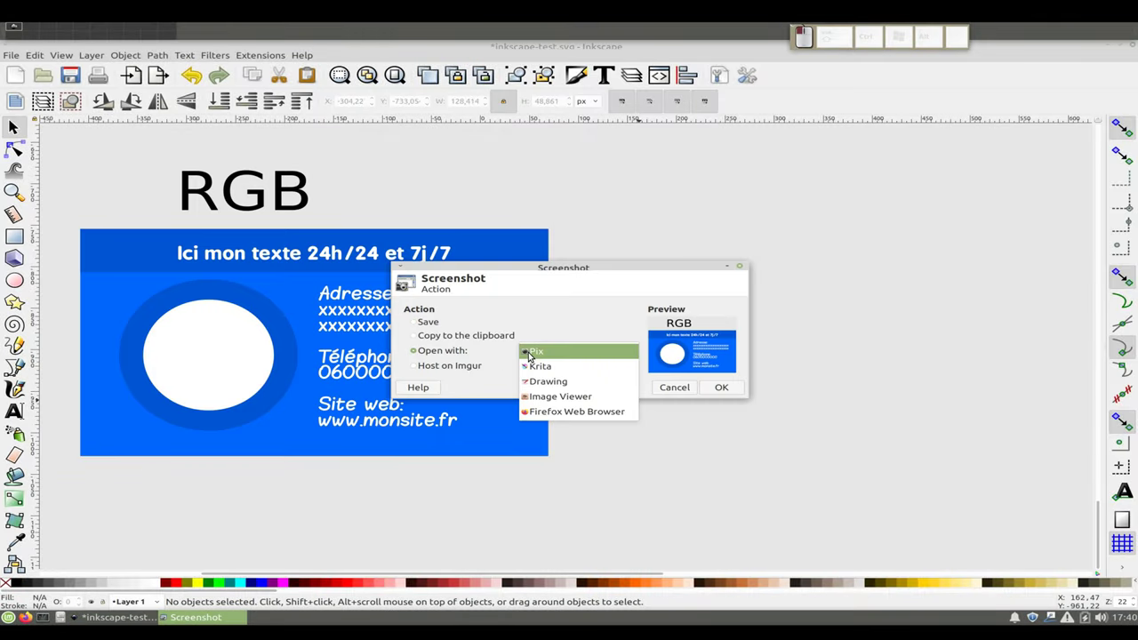
left_click(598, 397)
left_click(716, 391)
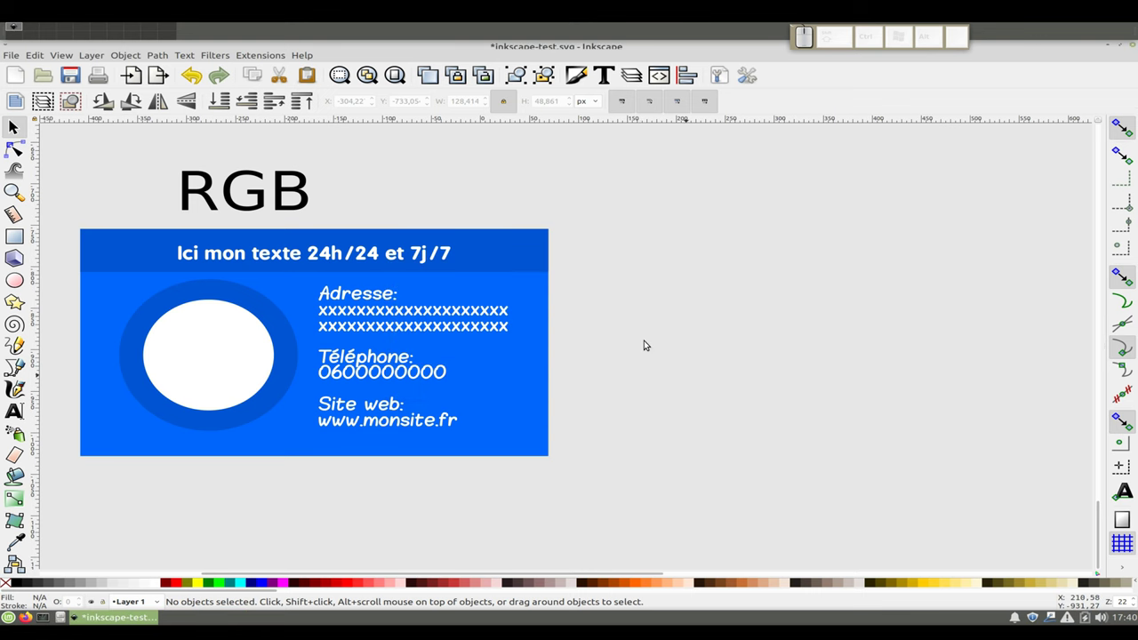
- Move the viewer window to the right and delete the RGB label from the drawing
mouse_move(501, 153)
left_mouse_down()
mouse_move(736, 111)
mouse_move(725, 116)
left_mouse_up()
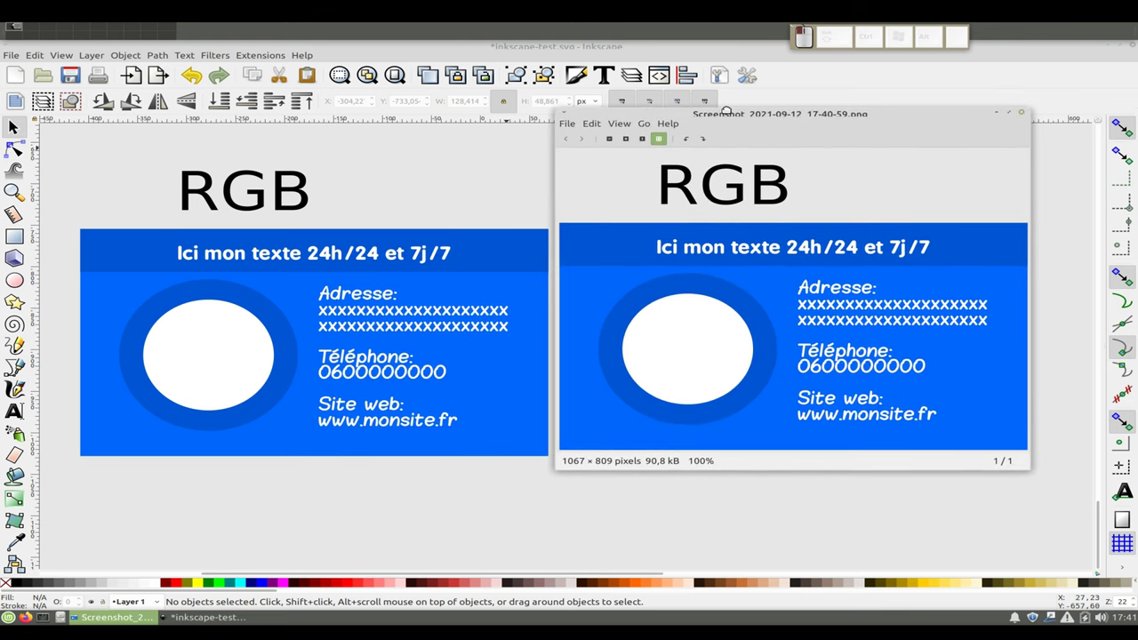
left_click(300, 185)
key("Delete")
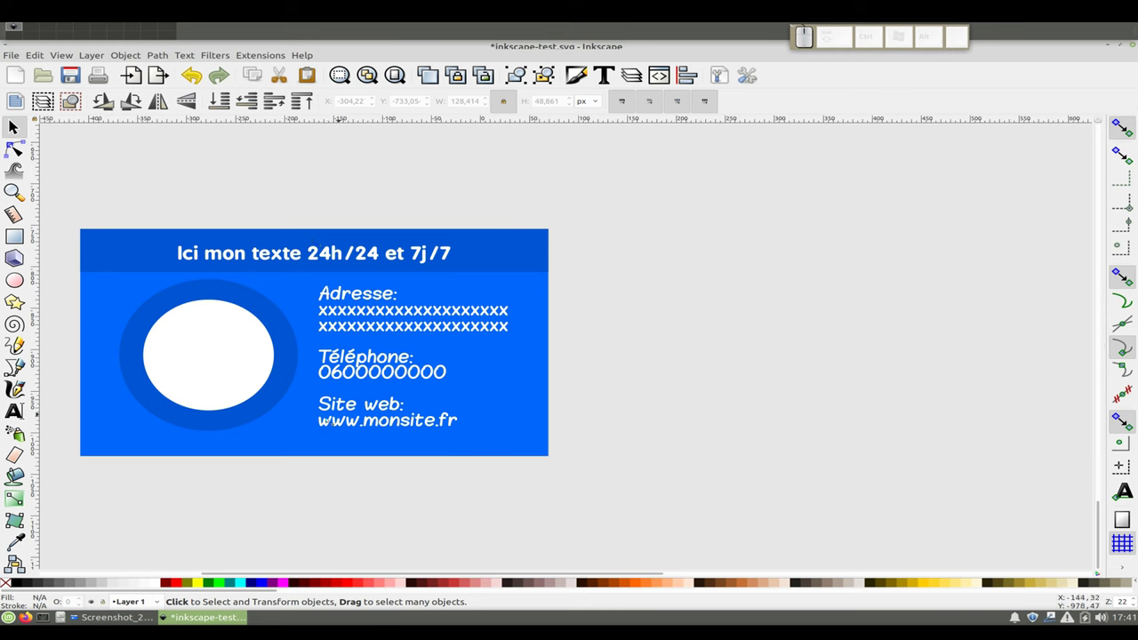
- Set the screenshot viewer window to Always on Top
left_click(140, 618)
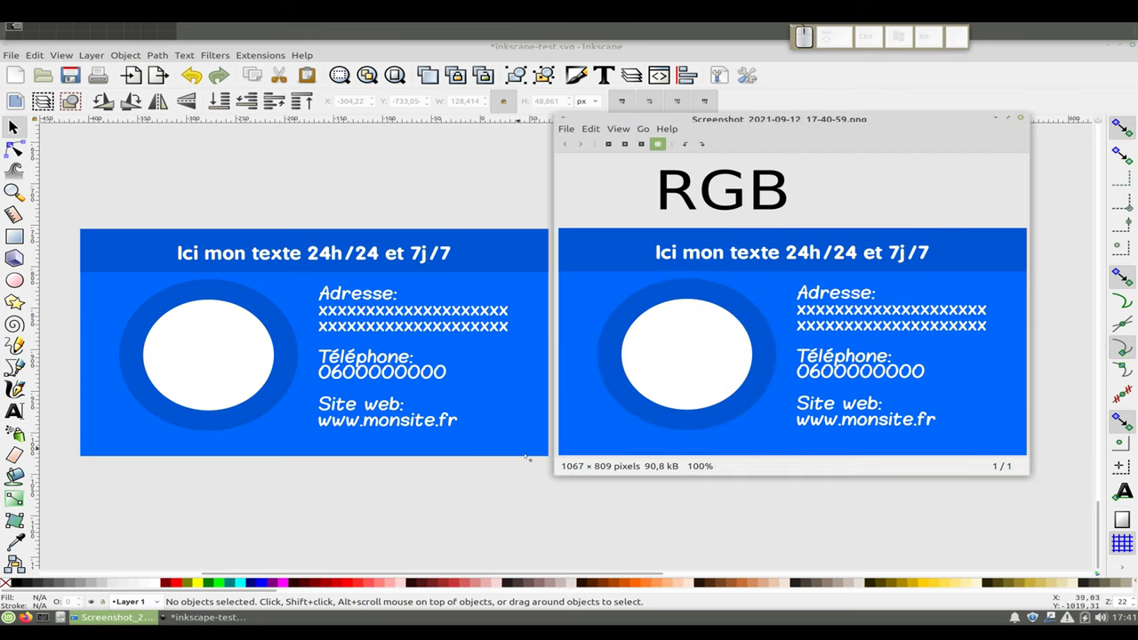
left_click(640, 128)
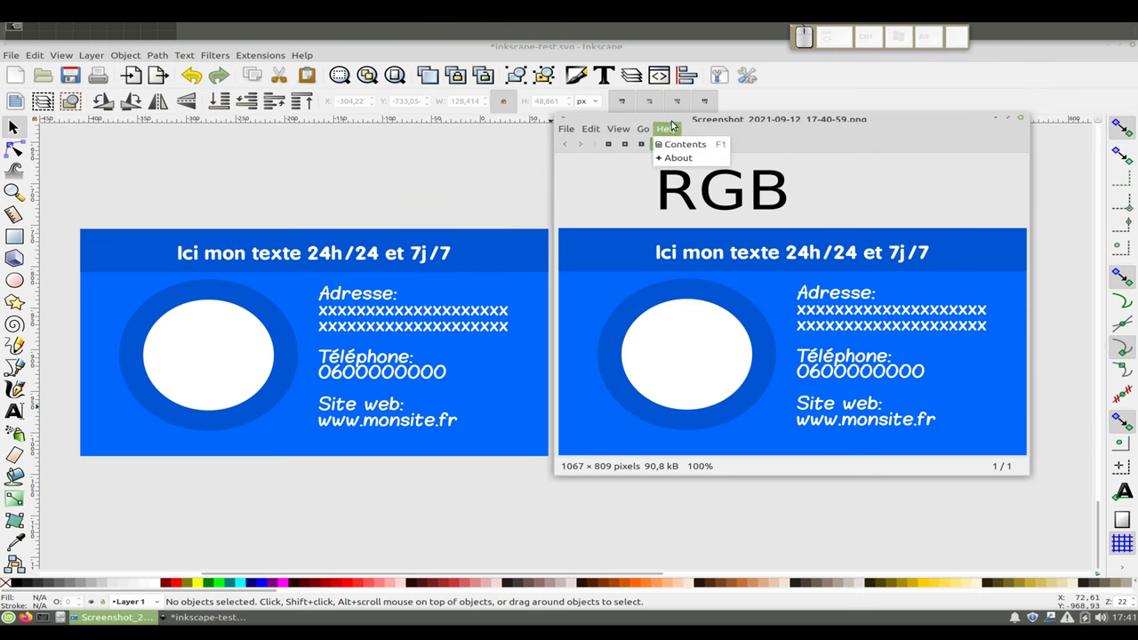
left_click(679, 124)
right_click(680, 122)
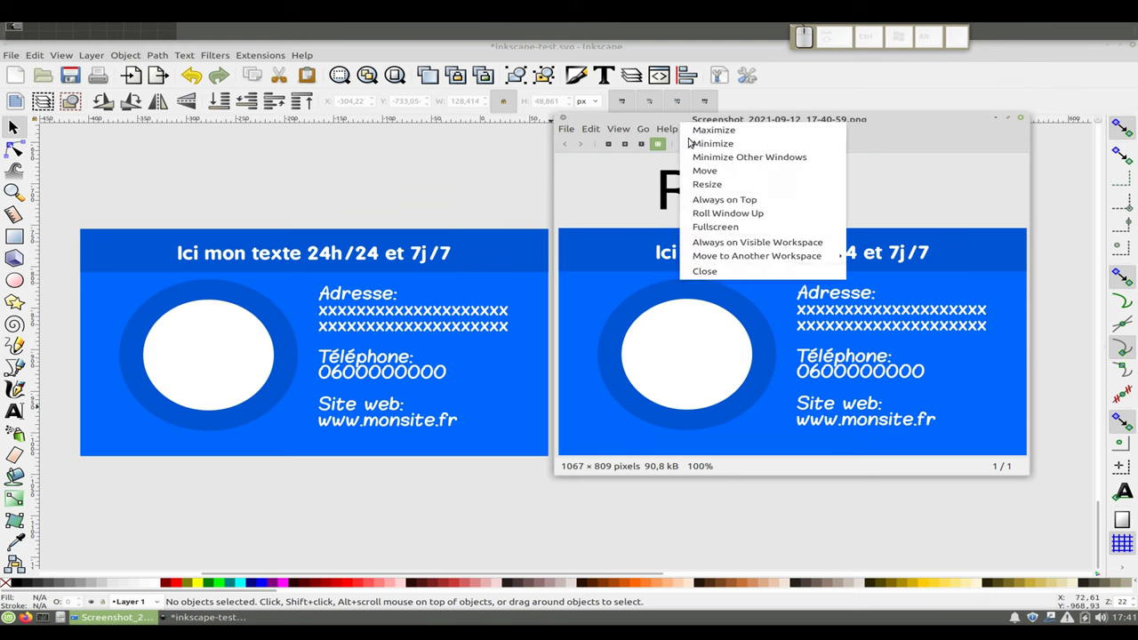
left_click(703, 204)
left_click(461, 184)
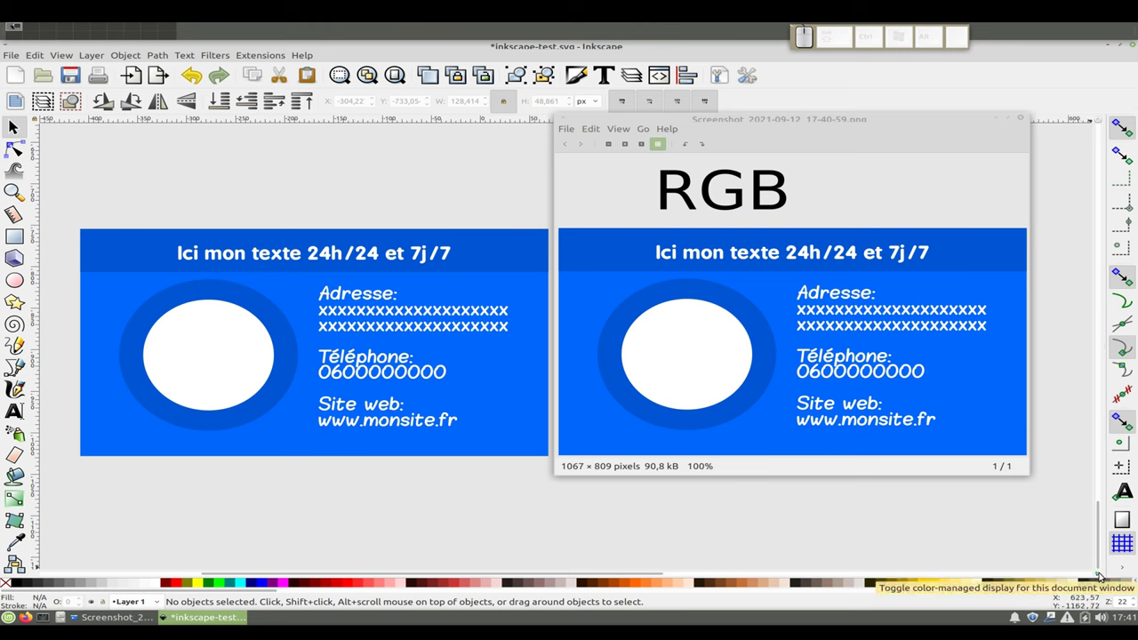
- Toggle colour-managed display on, off and on again to compare soft-proofed blues
left_click(1099, 576)
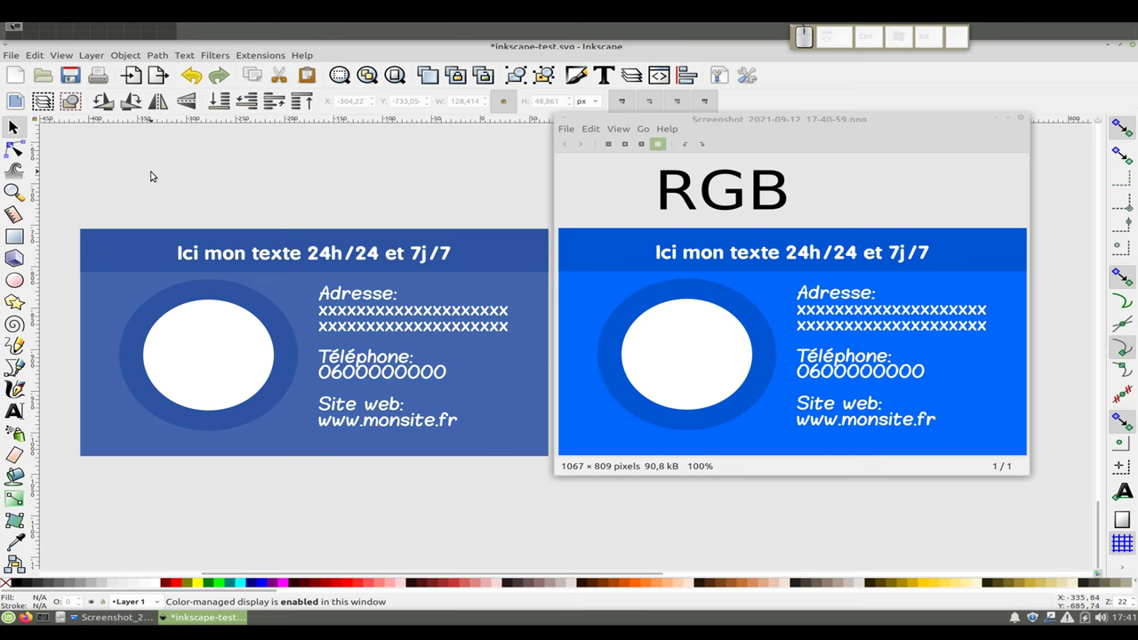
left_click_drag(141, 492, 363, 507)
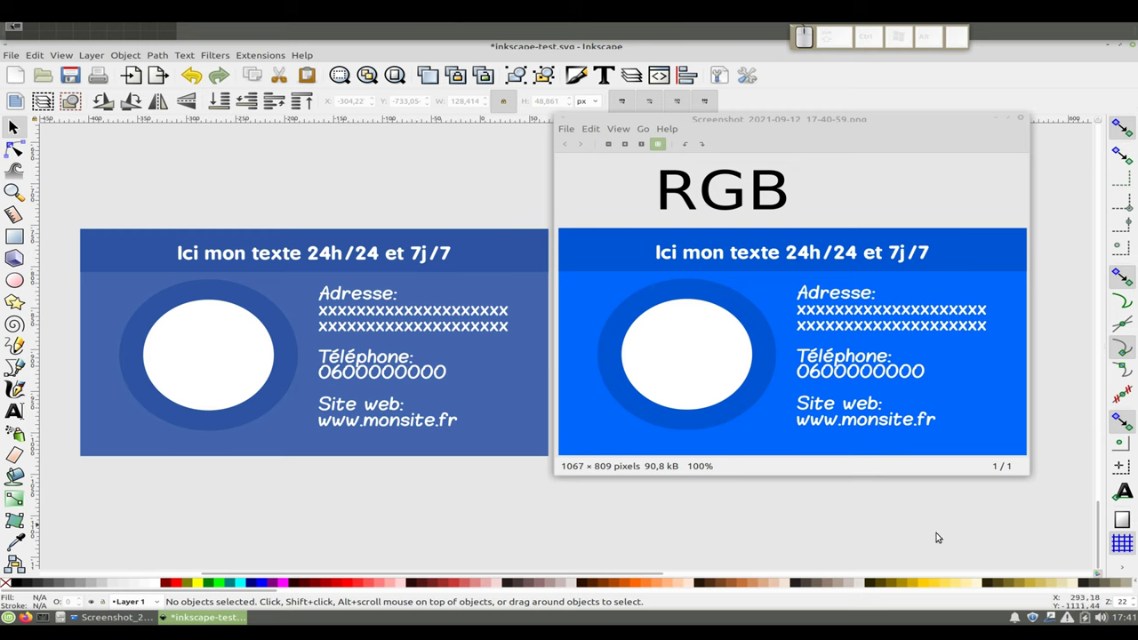
left_click(1099, 577)
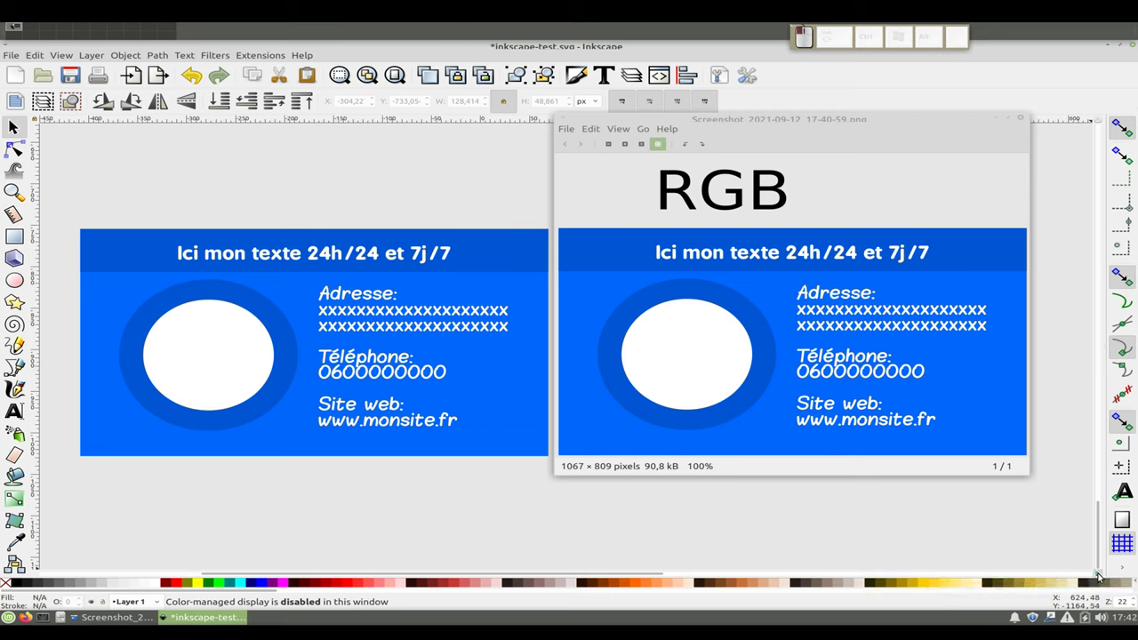
left_click(1100, 578)
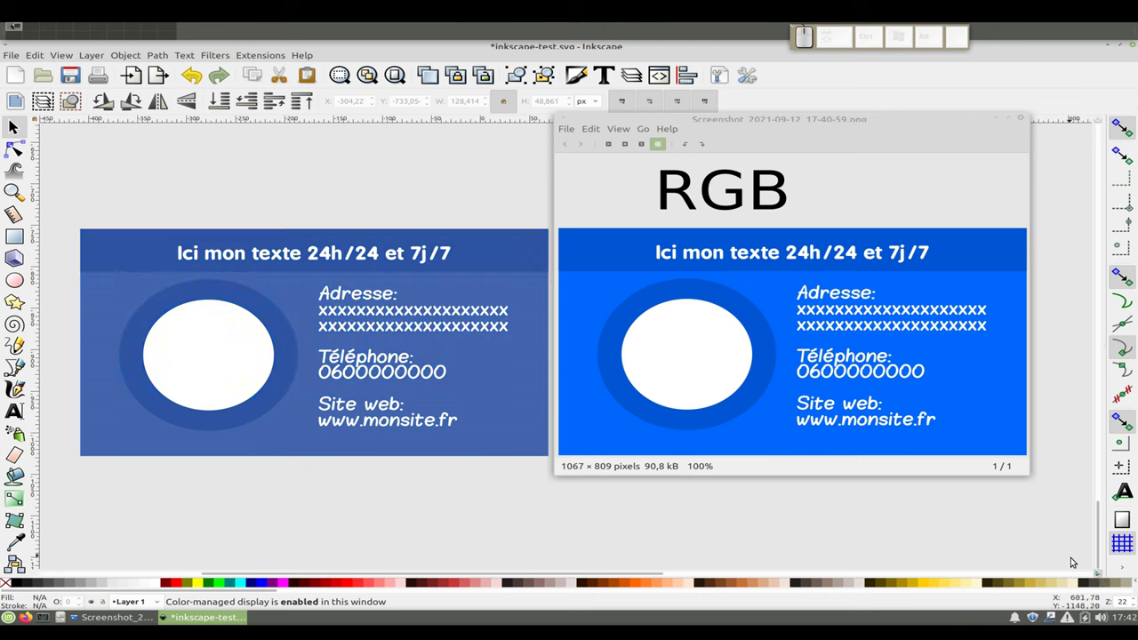
- Switch the palette to CMJN-bleu and scroll through its blue swatches
left_click(1134, 584)
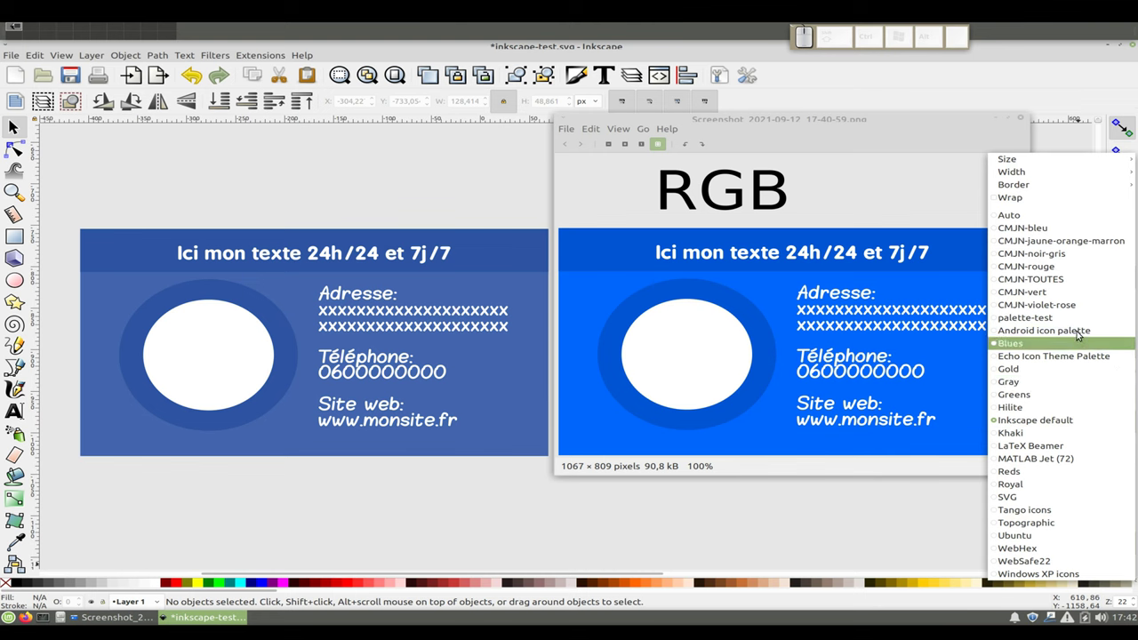
left_click(1049, 230)
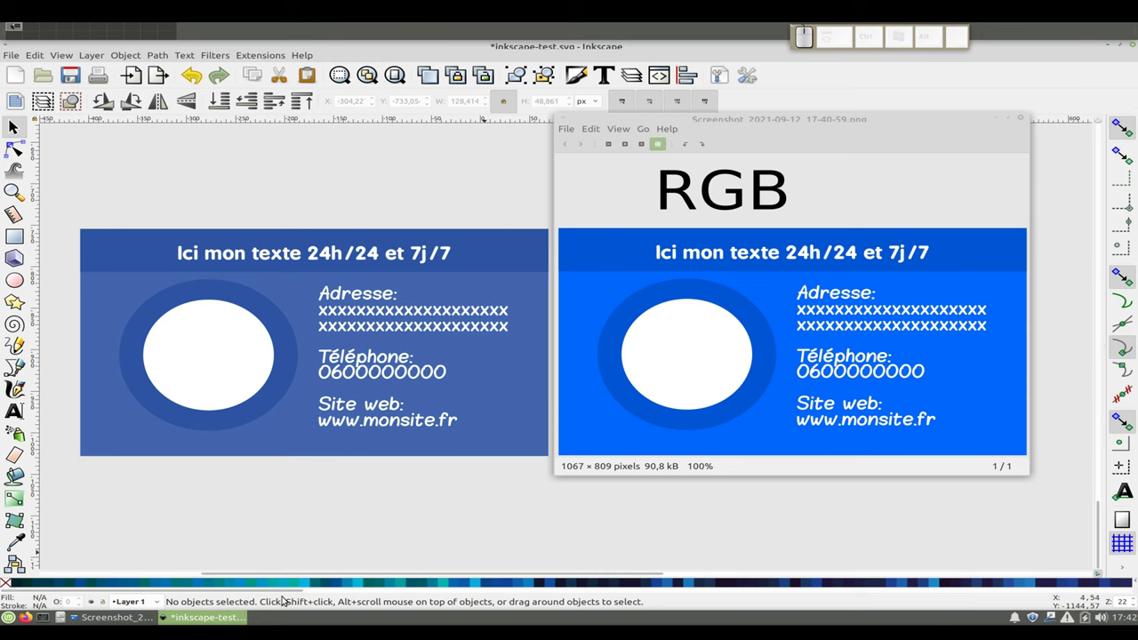
scroll(368, 580, "down", 5)
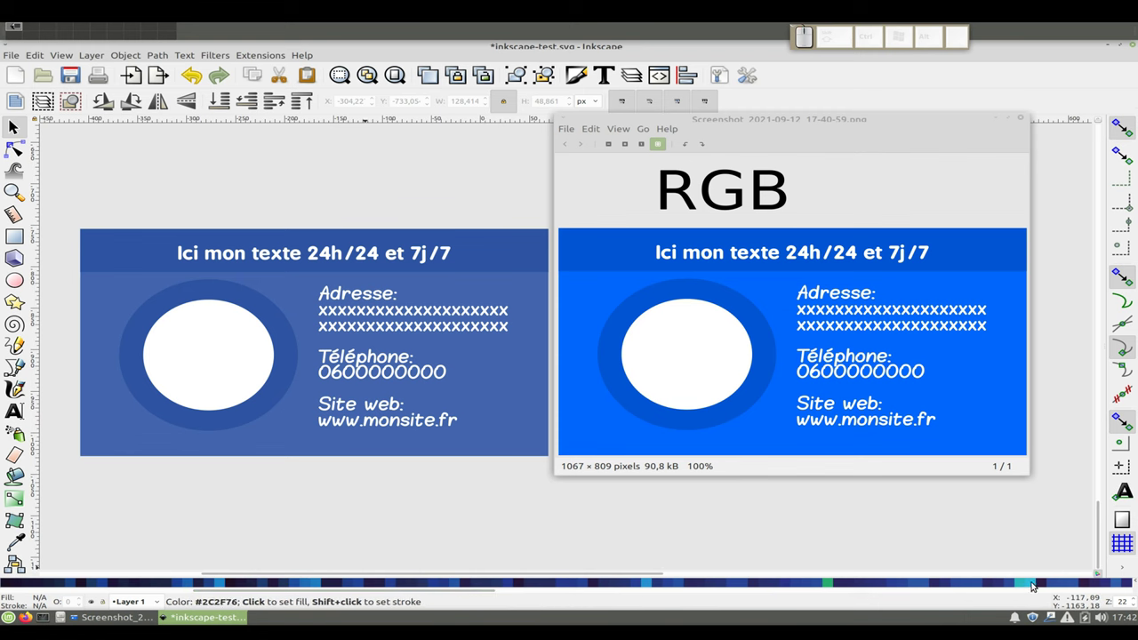
scroll(459, 594, "down", 2)
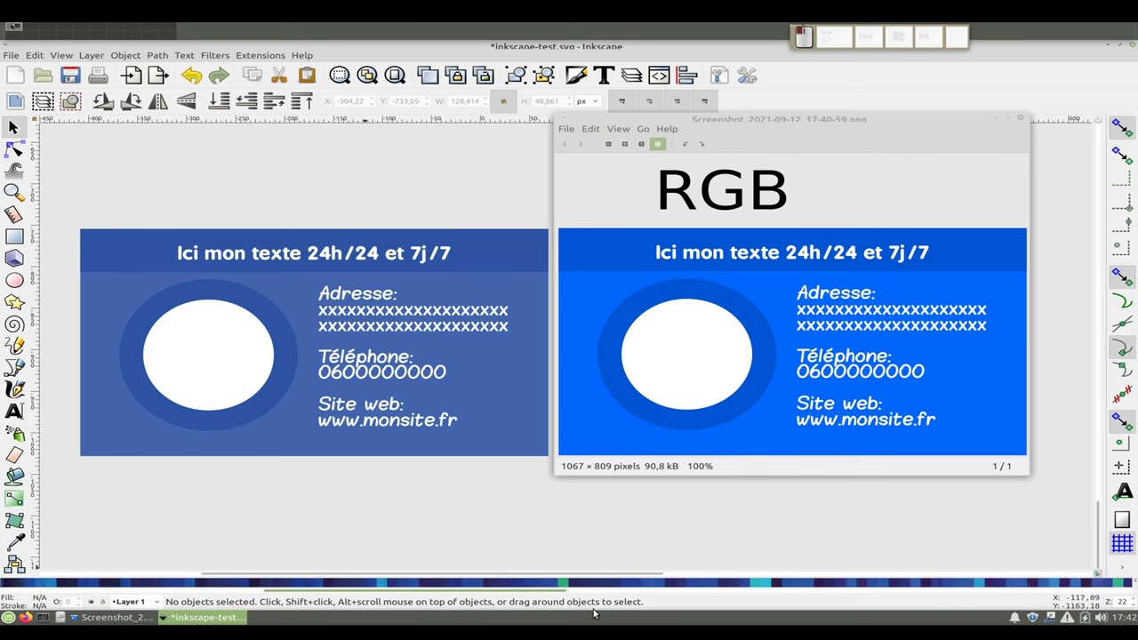
scroll(459, 594, "down", 2)
scroll(459, 595, "down", 2)
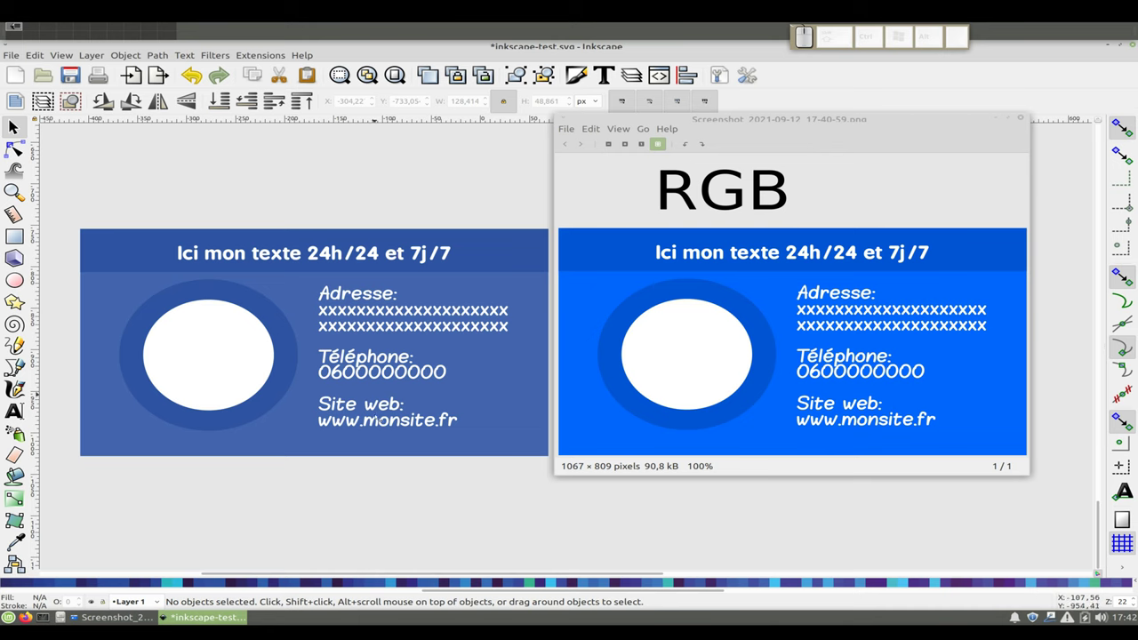